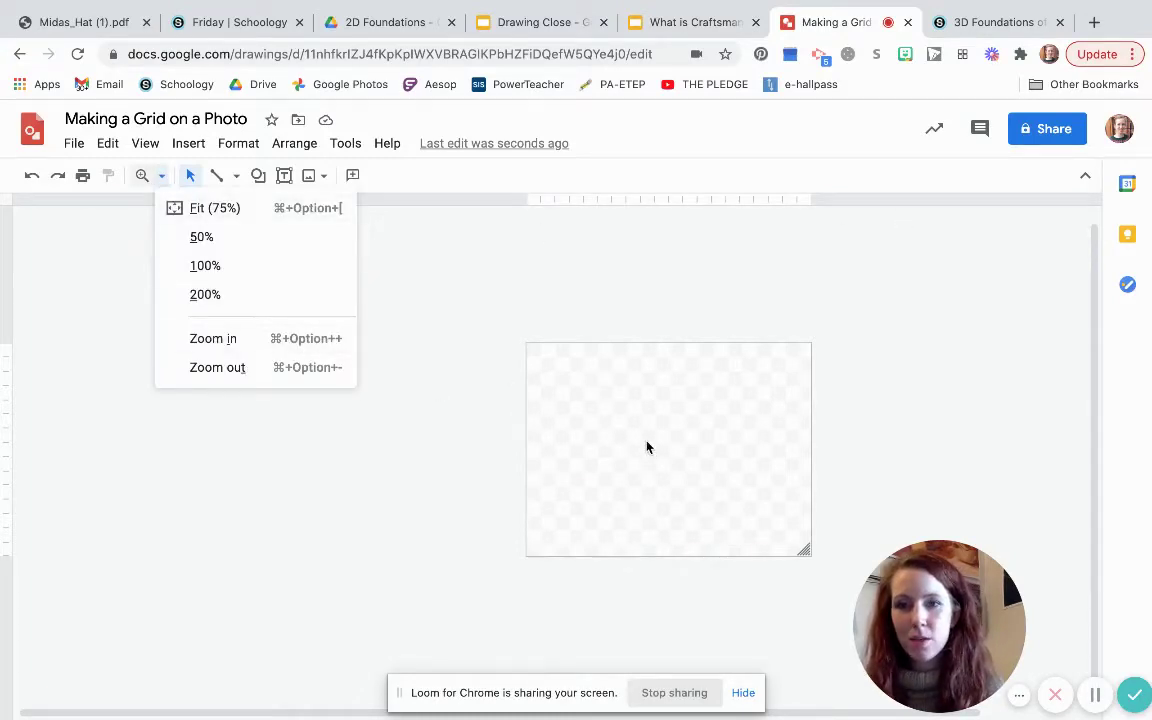
Zoom in on the blank page and scroll it into view so the inch rulers are readable.
click(239, 368)
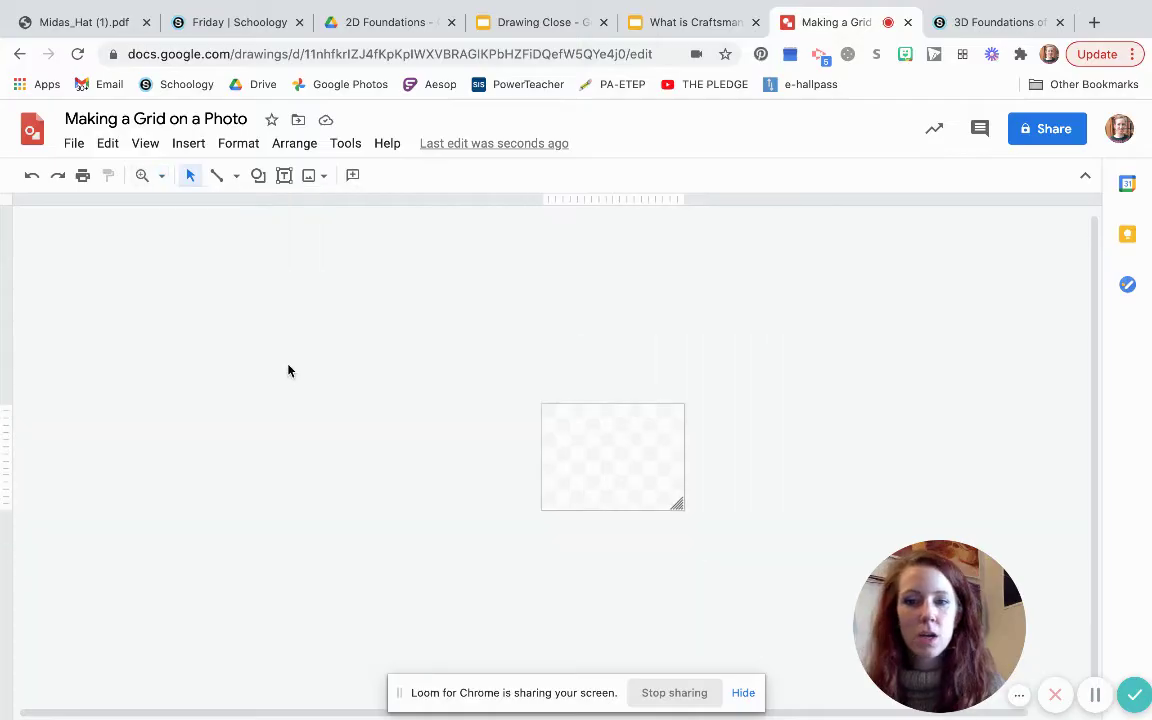
click(142, 175)
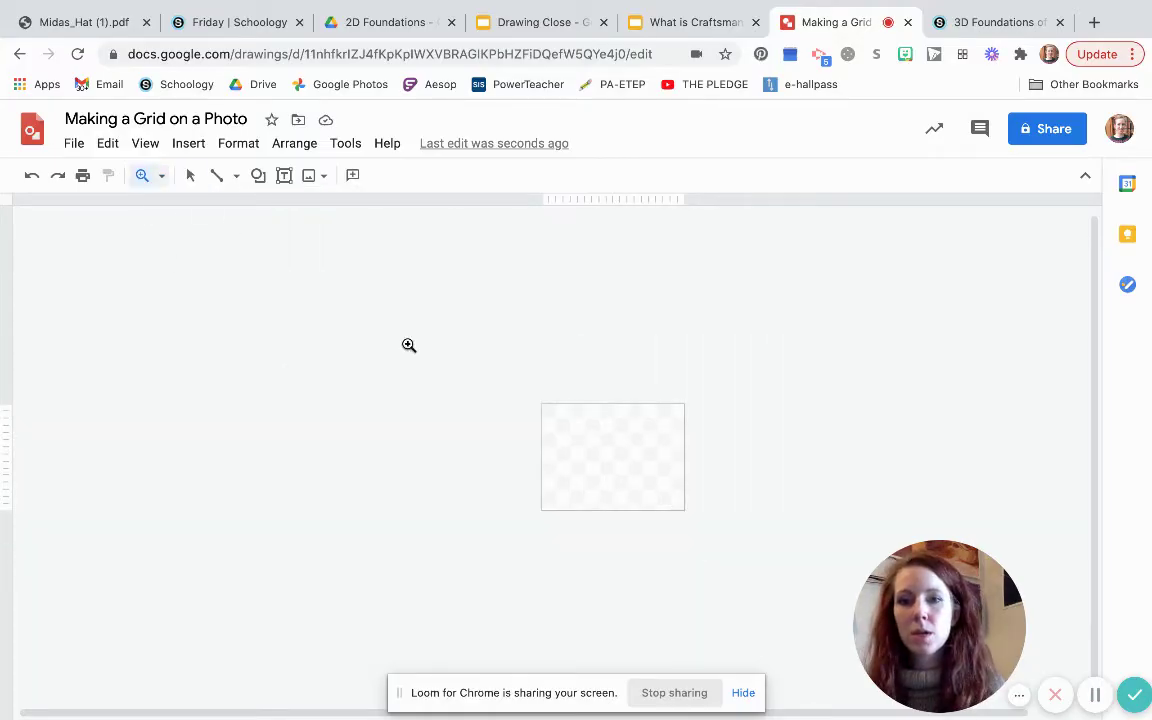
click(606, 470)
click(606, 470)
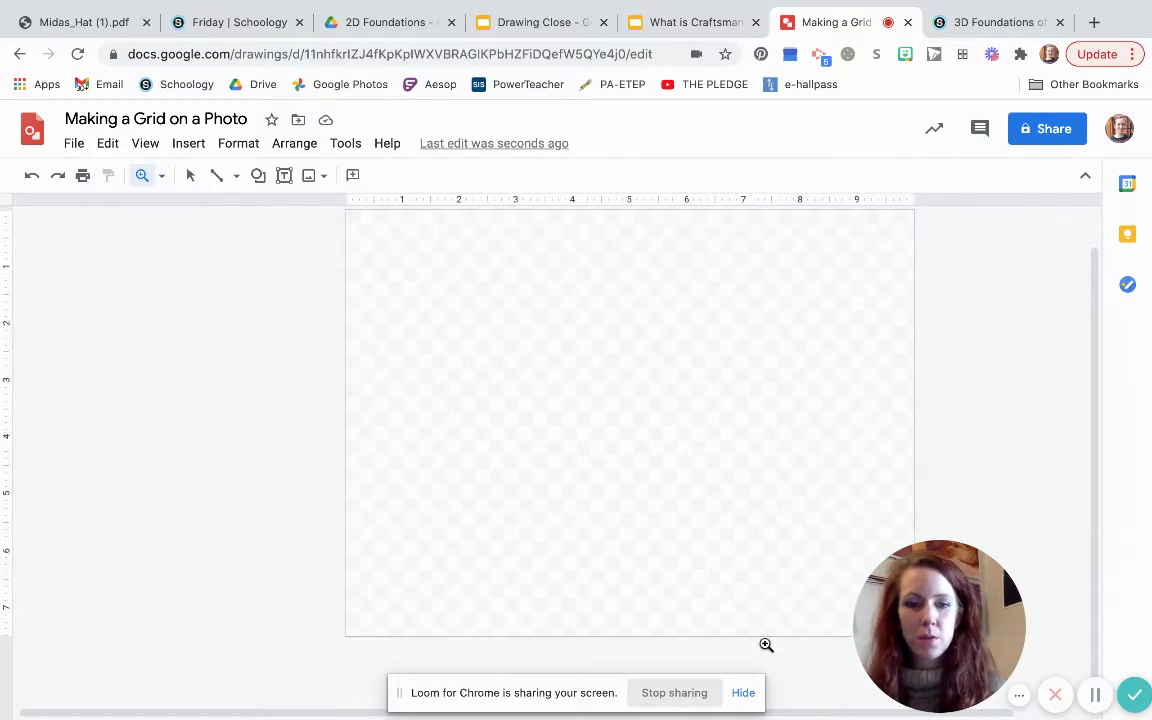
scroll(739, 558, right, 2)
scroll(739, 558, up, 2)
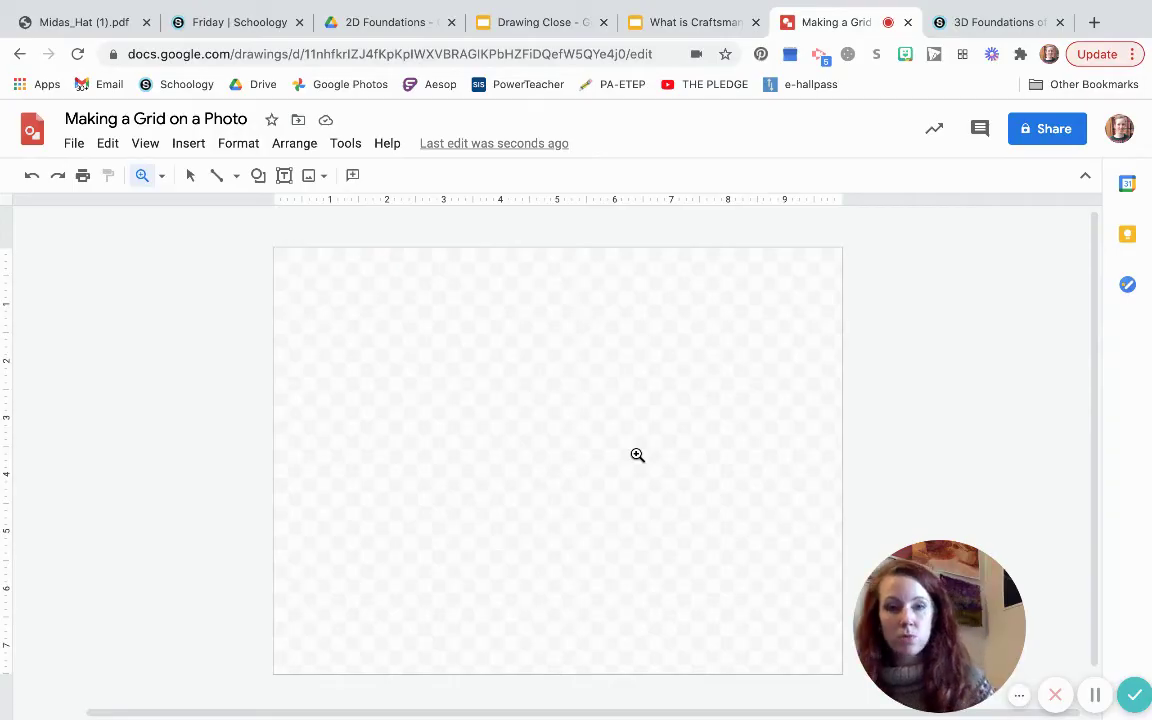
Set a custom page size of 5.5 × 8.5 inches in Page setup.
click(76, 145)
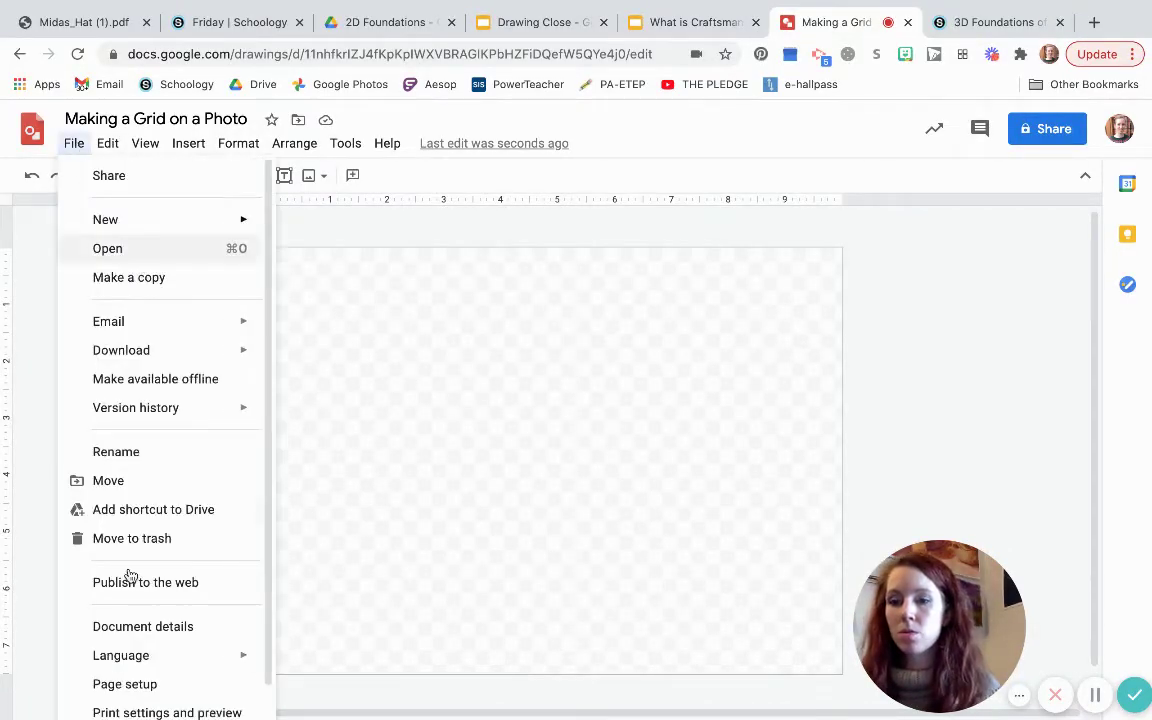
click(117, 684)
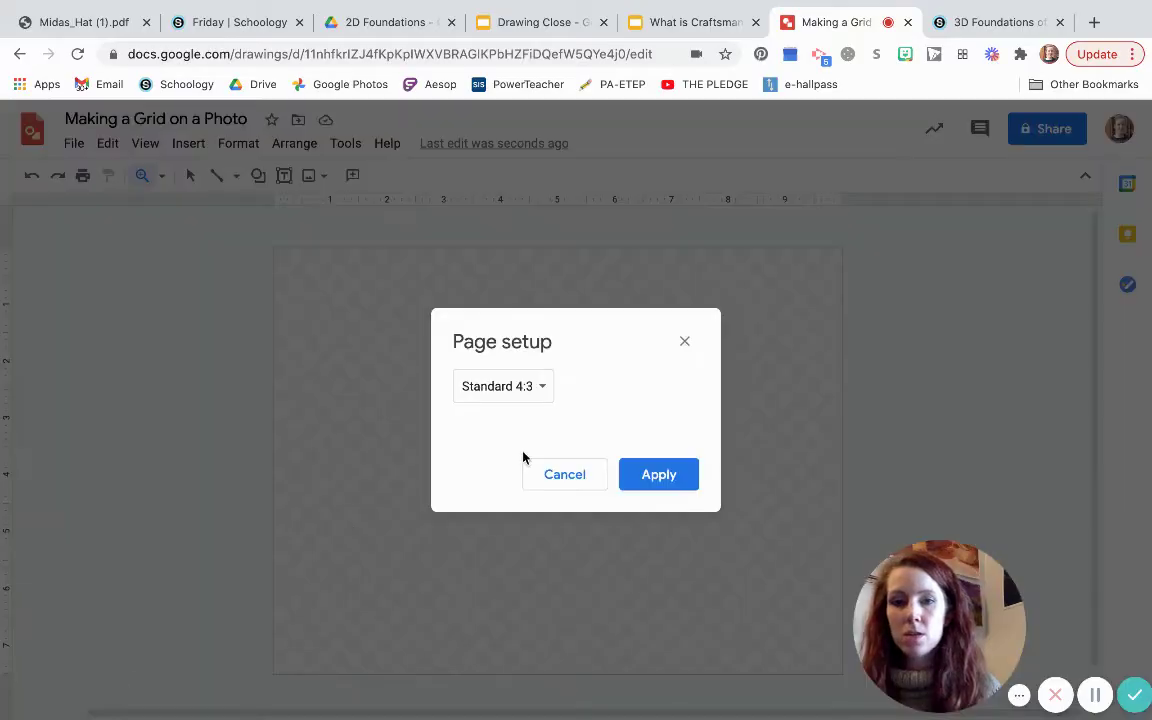
click(515, 389)
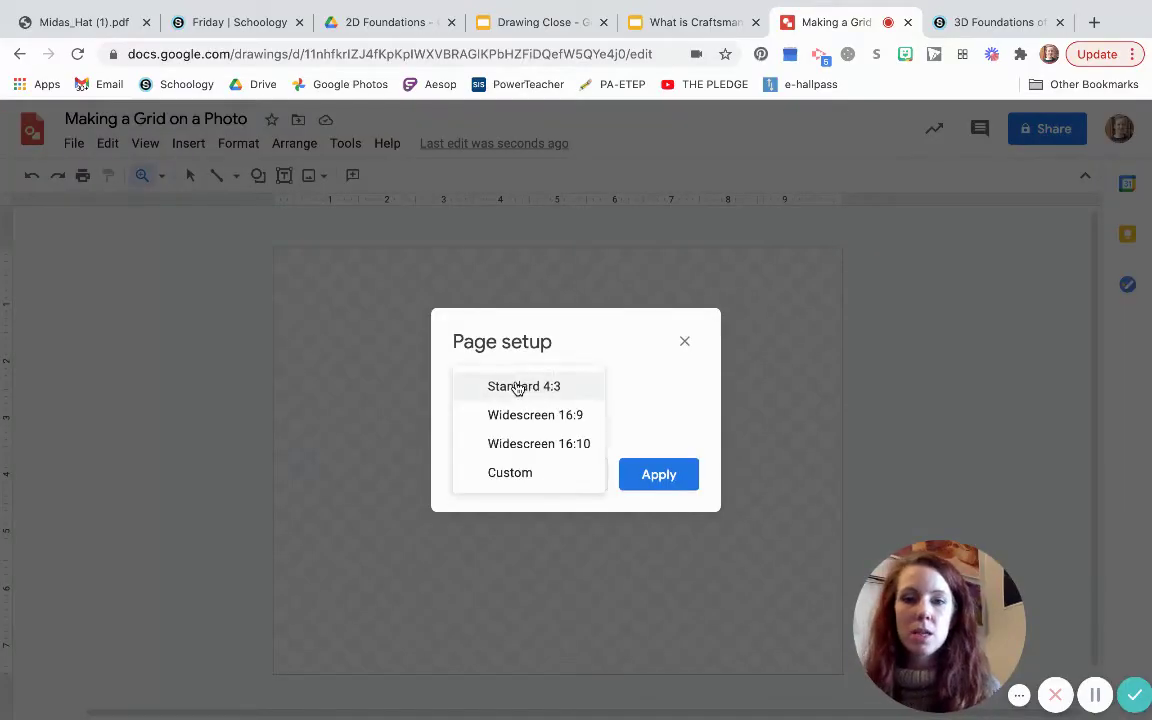
click(521, 478)
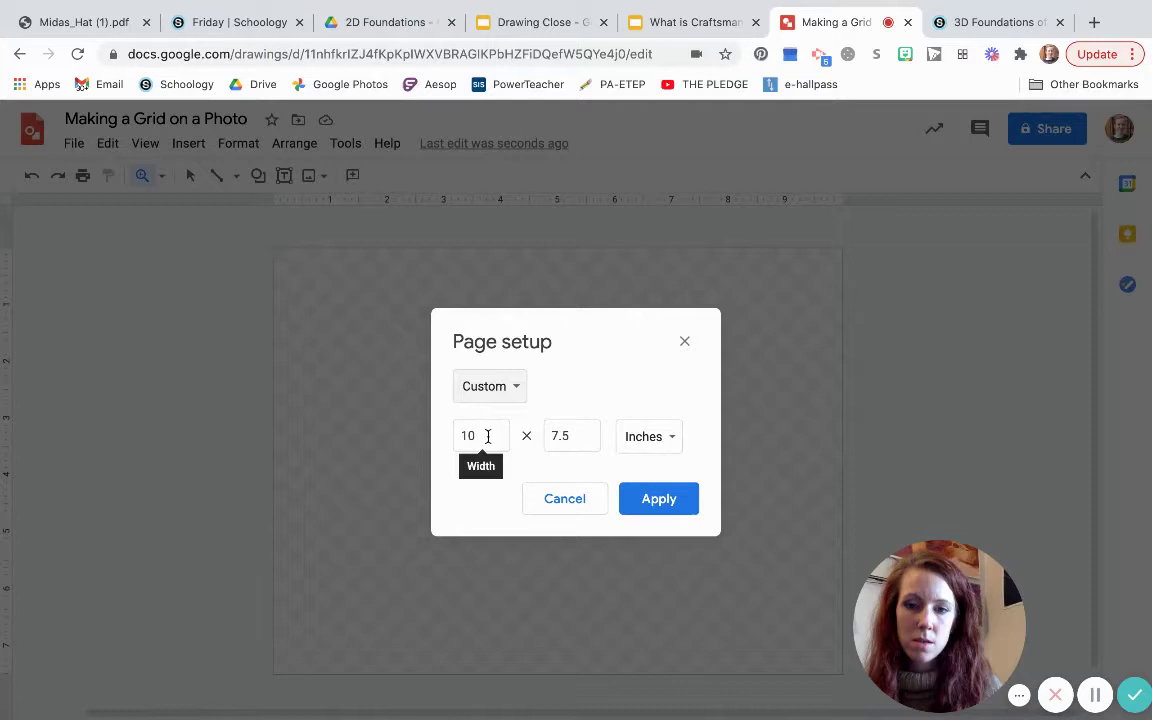
drag(488, 437, 427, 440)
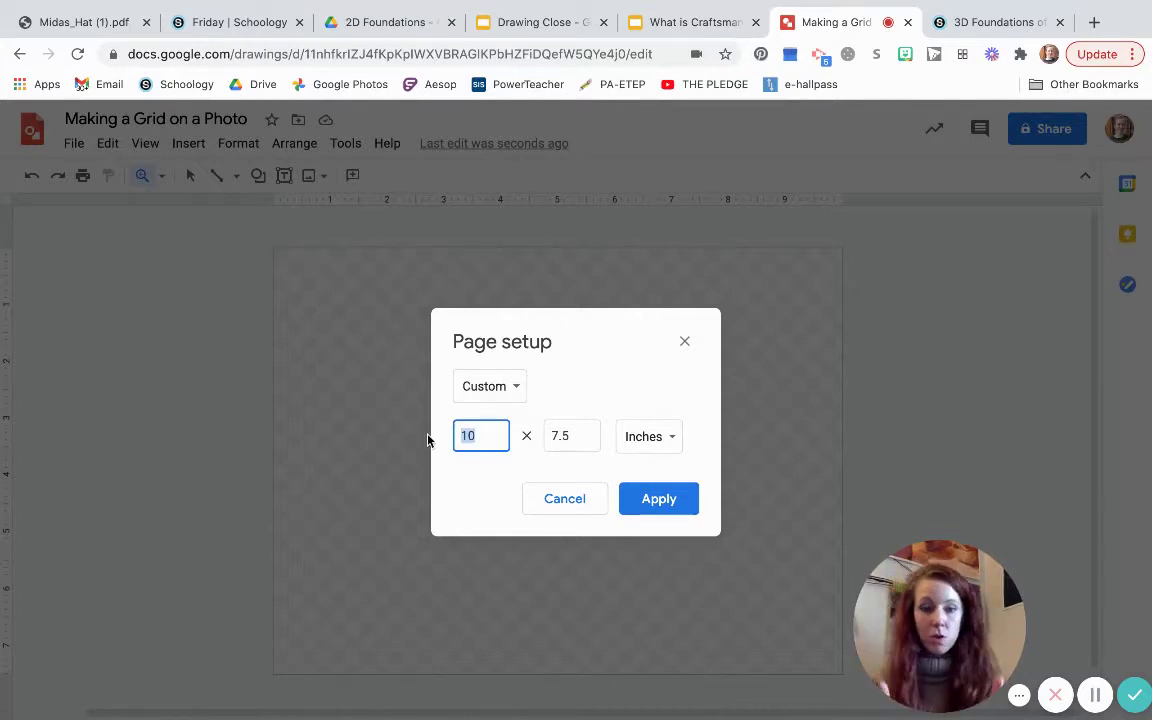
text(5.5)
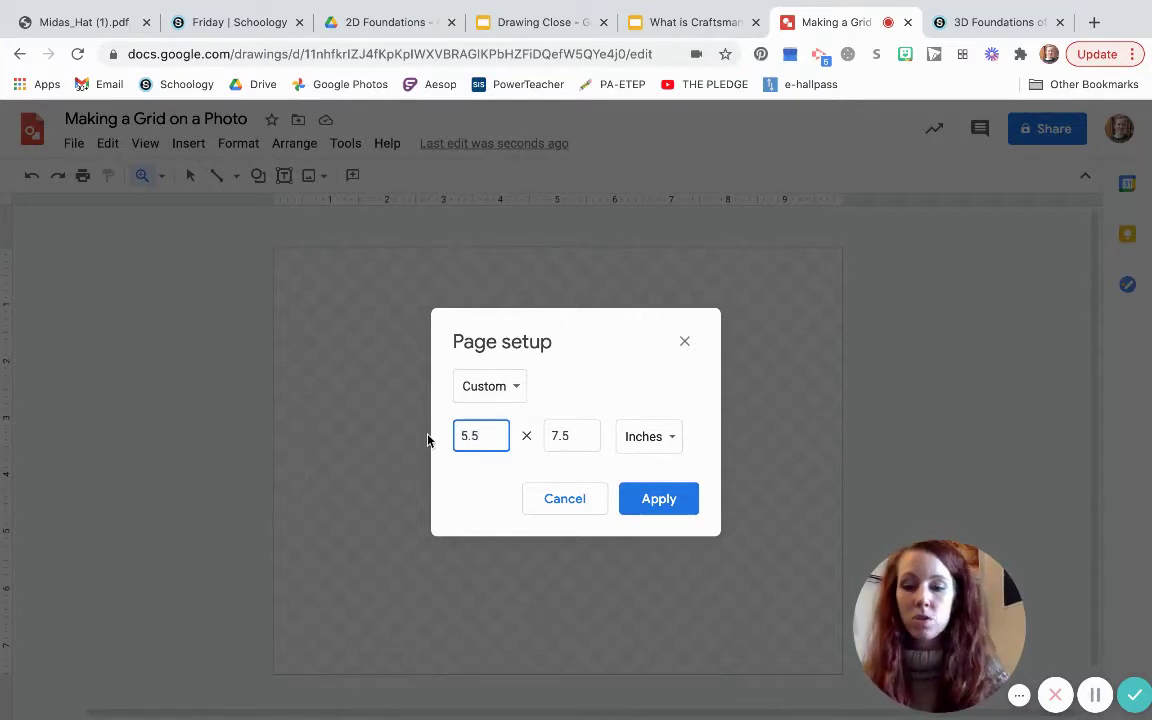
key(Tab)
text(8)
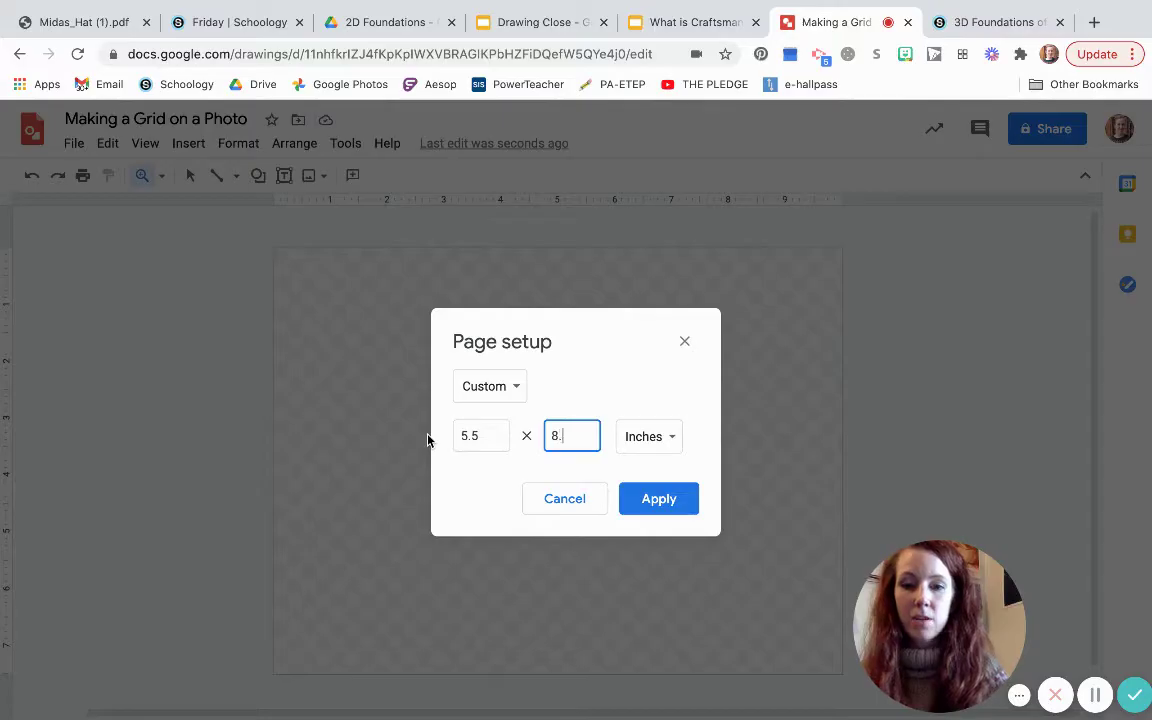
text(.5)
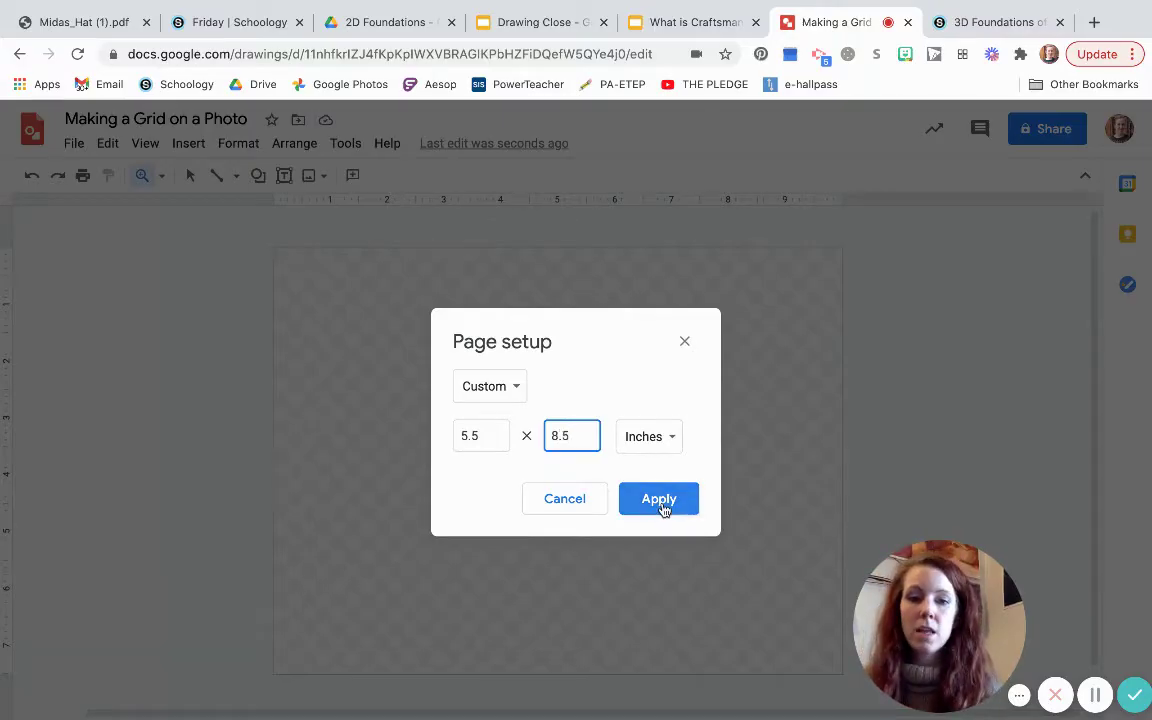
click(661, 507)
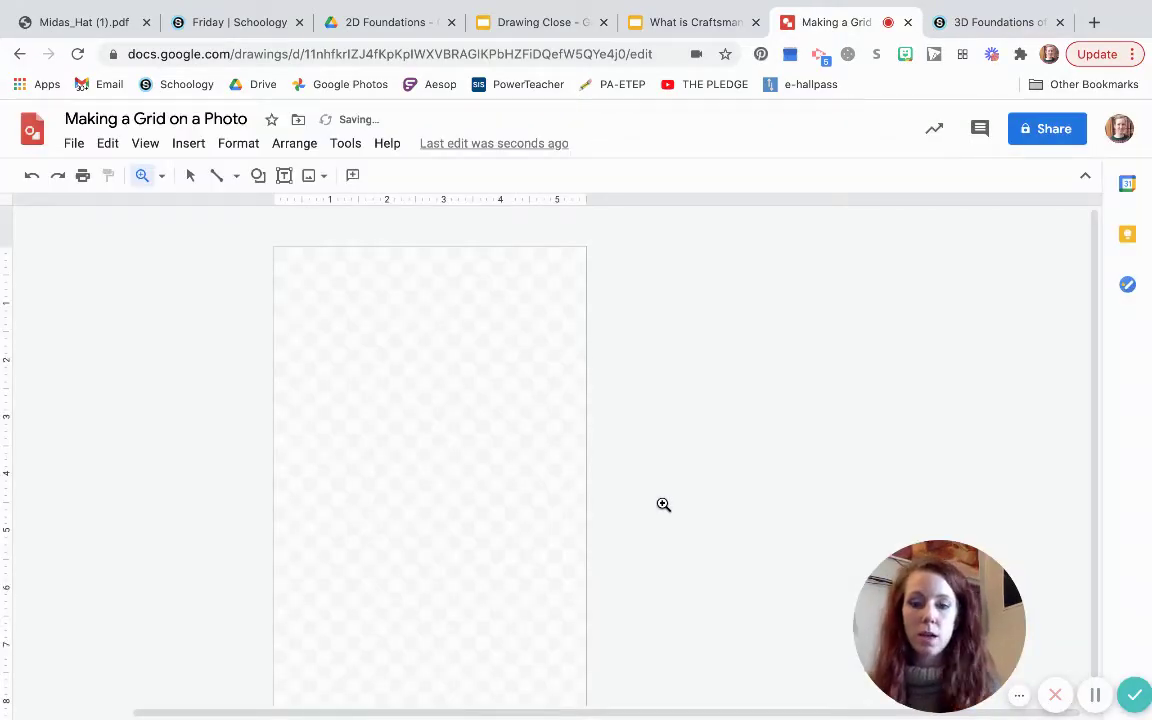
Reopen Page setup, confirm the units are Inches, and apply.
click(74, 143)
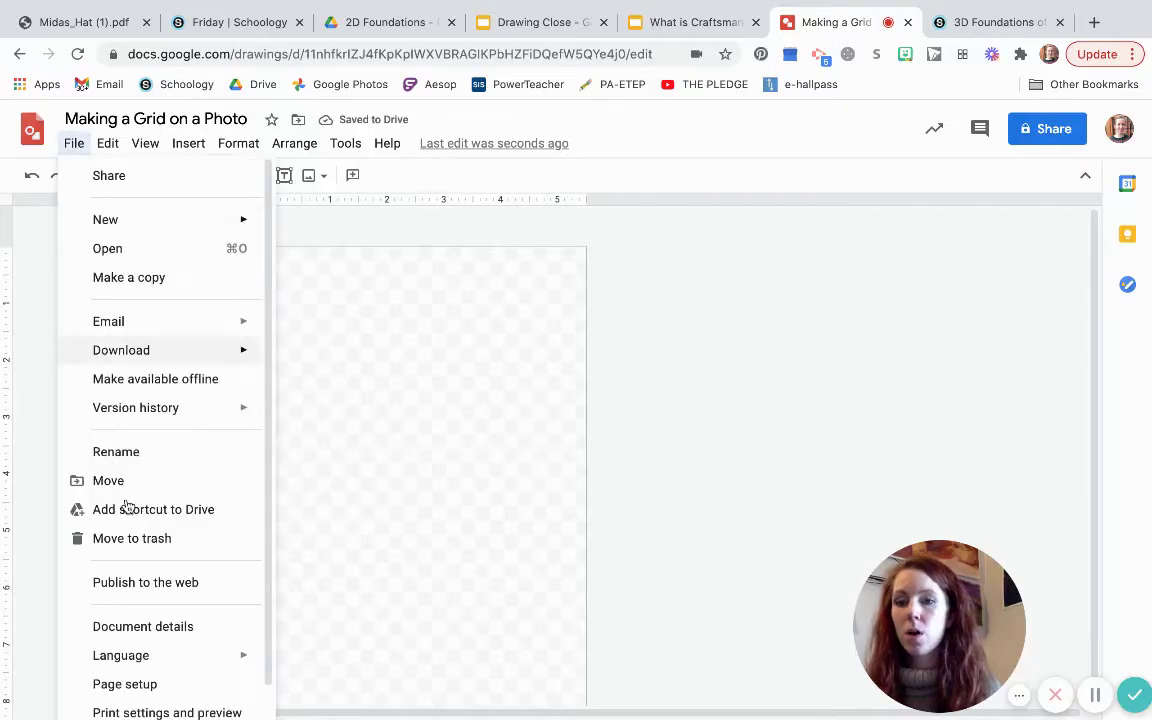
click(120, 684)
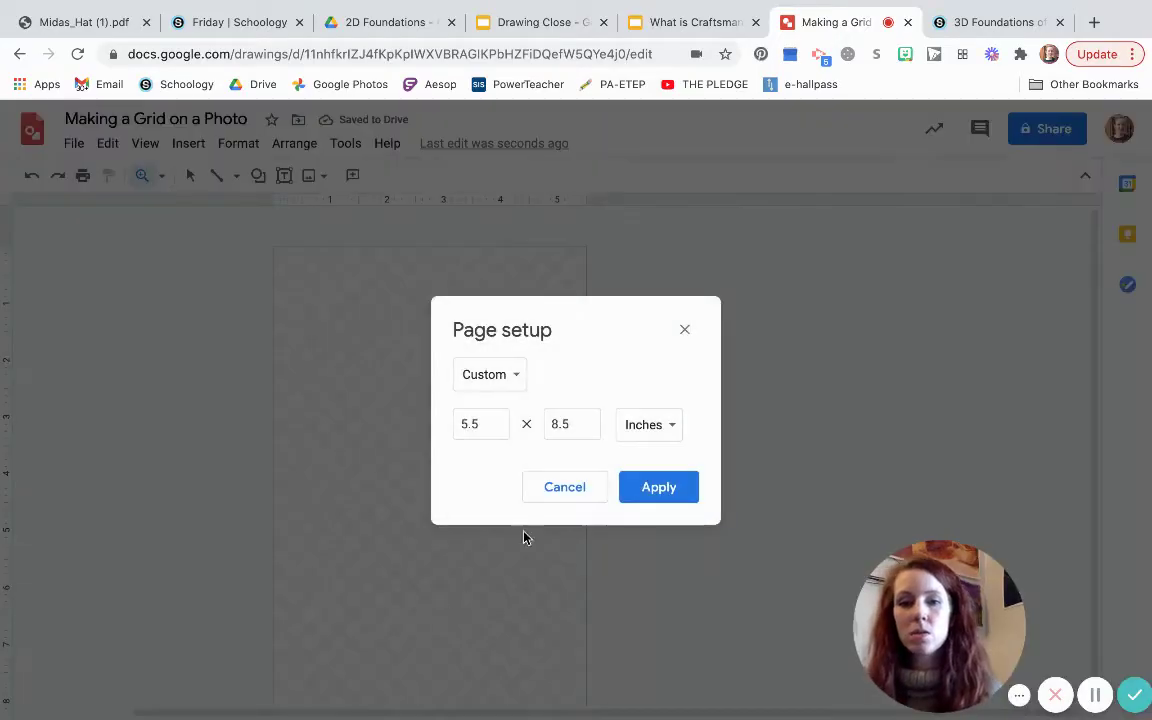
click(642, 432)
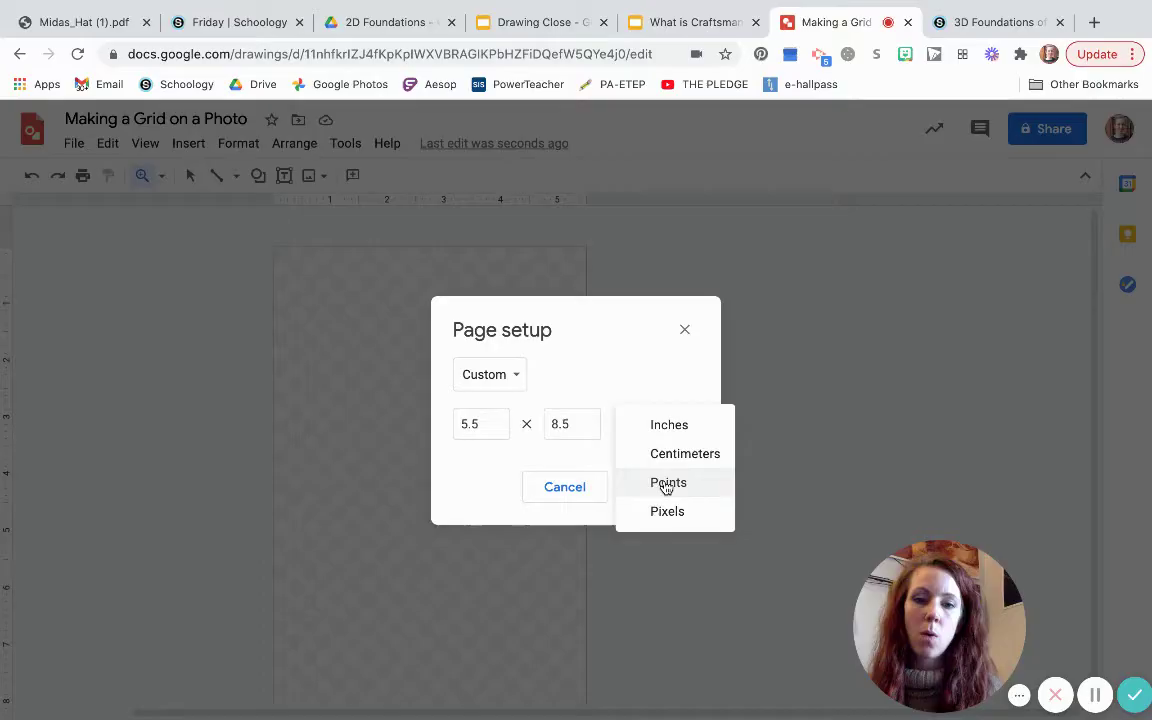
click(666, 427)
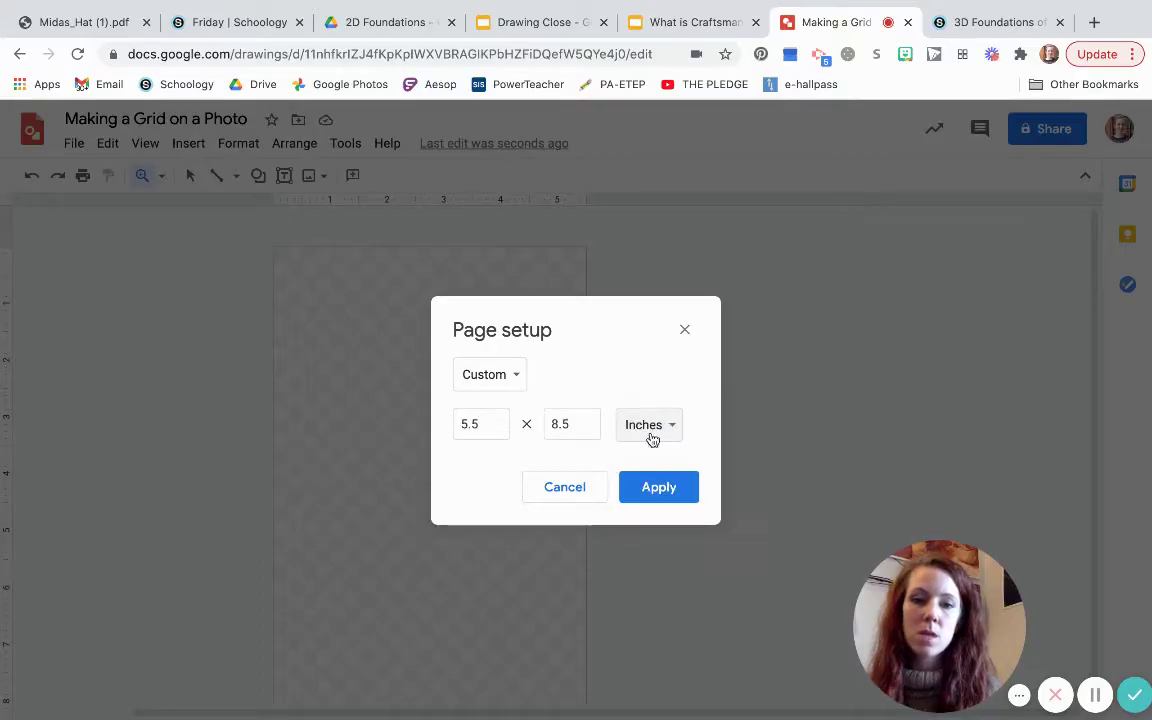
click(660, 487)
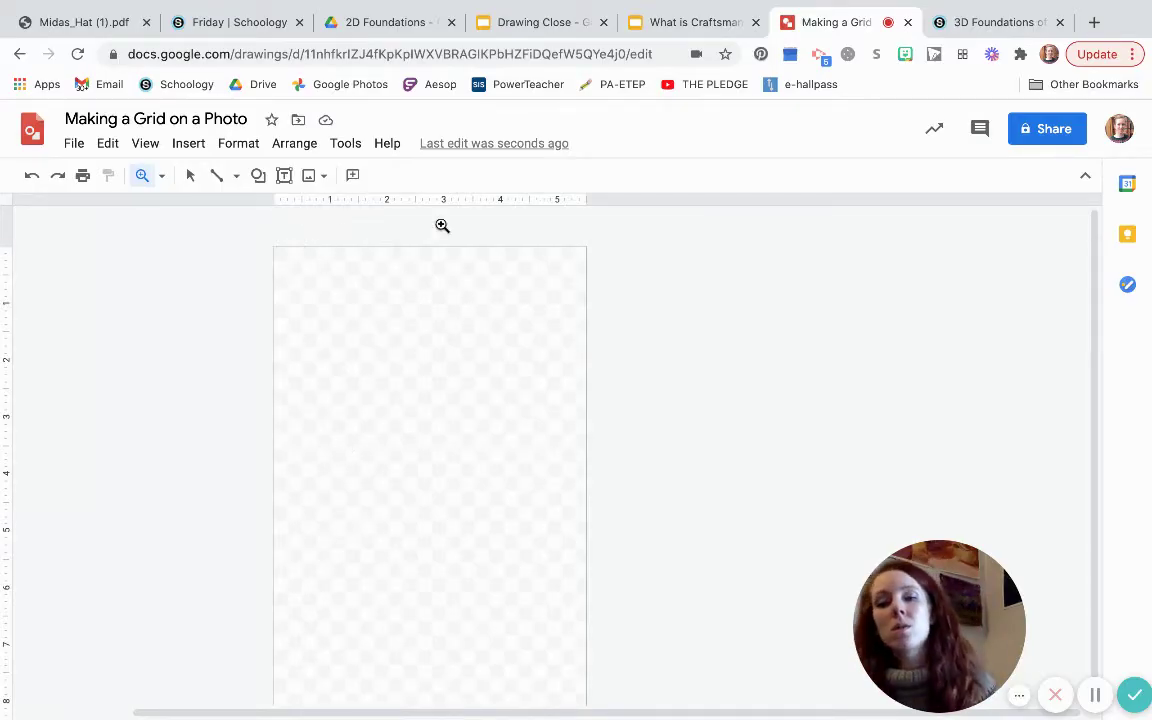
Upload the plant photo IMG_9340.jpg from Downloads onto the page.
click(187, 146)
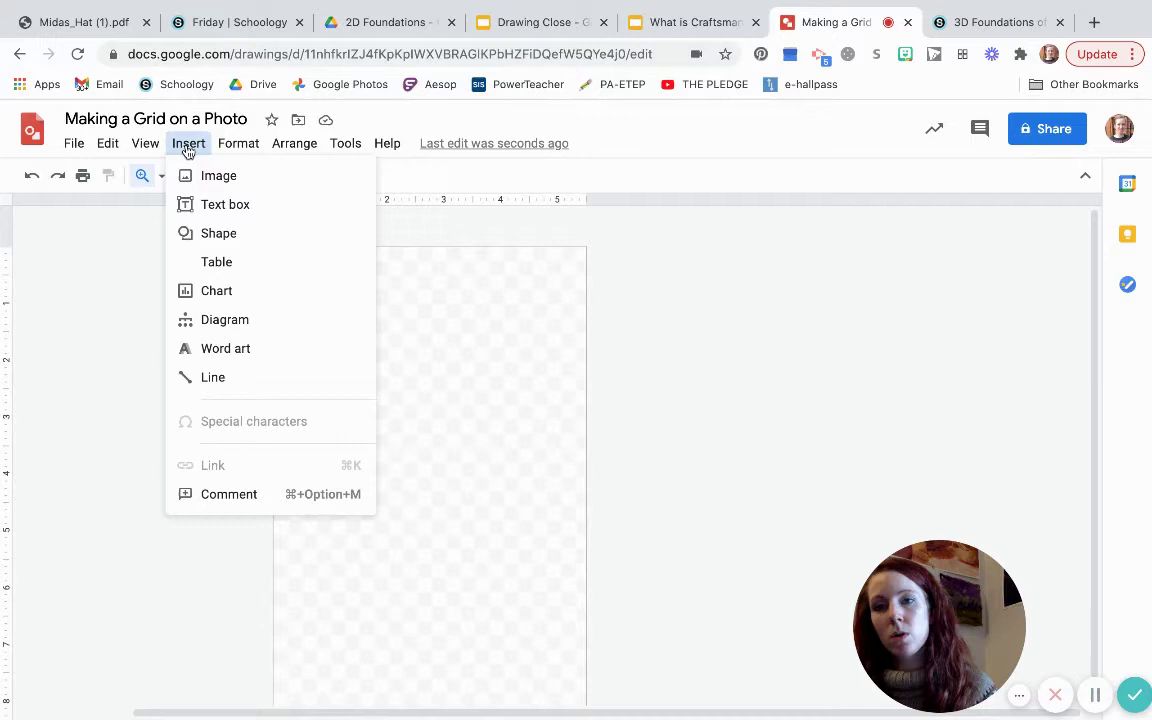
mouse_move(206, 175)
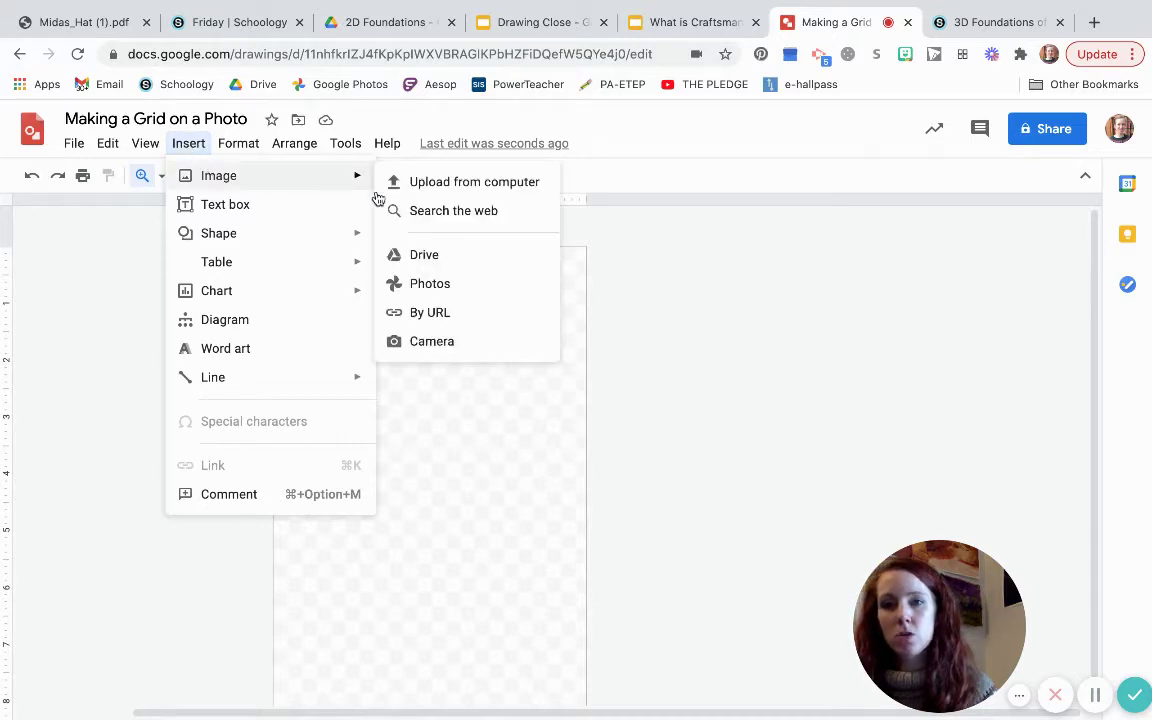
click(438, 184)
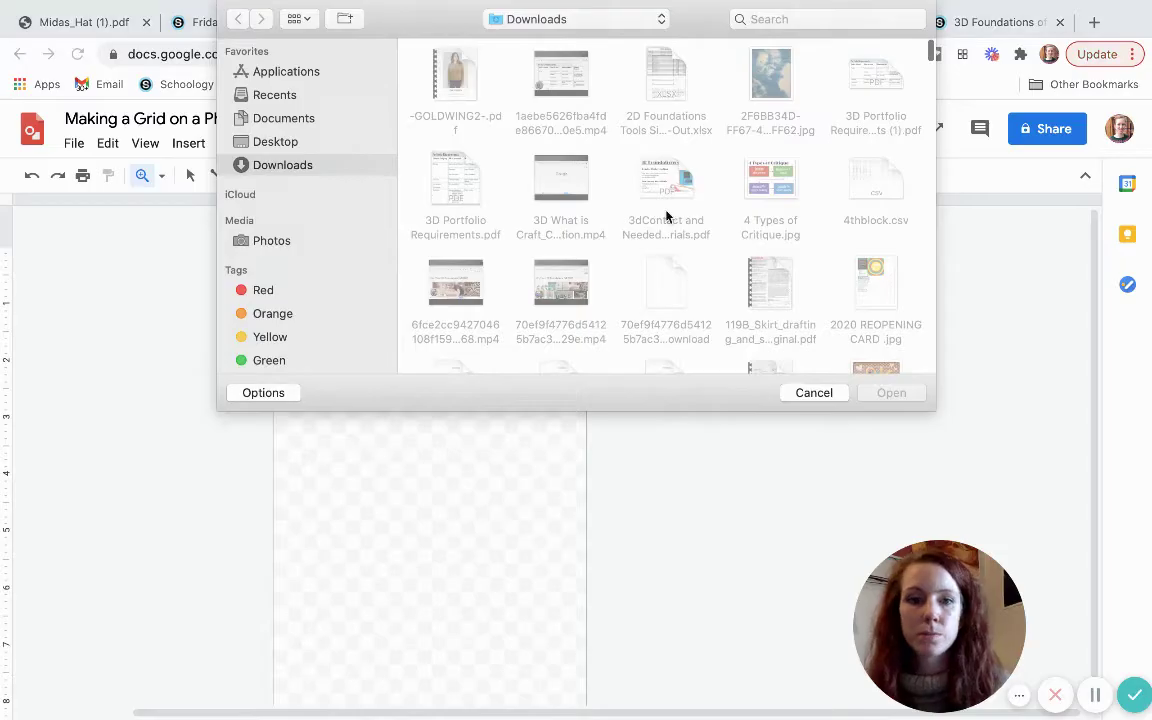
scroll(666, 215, down, 15)
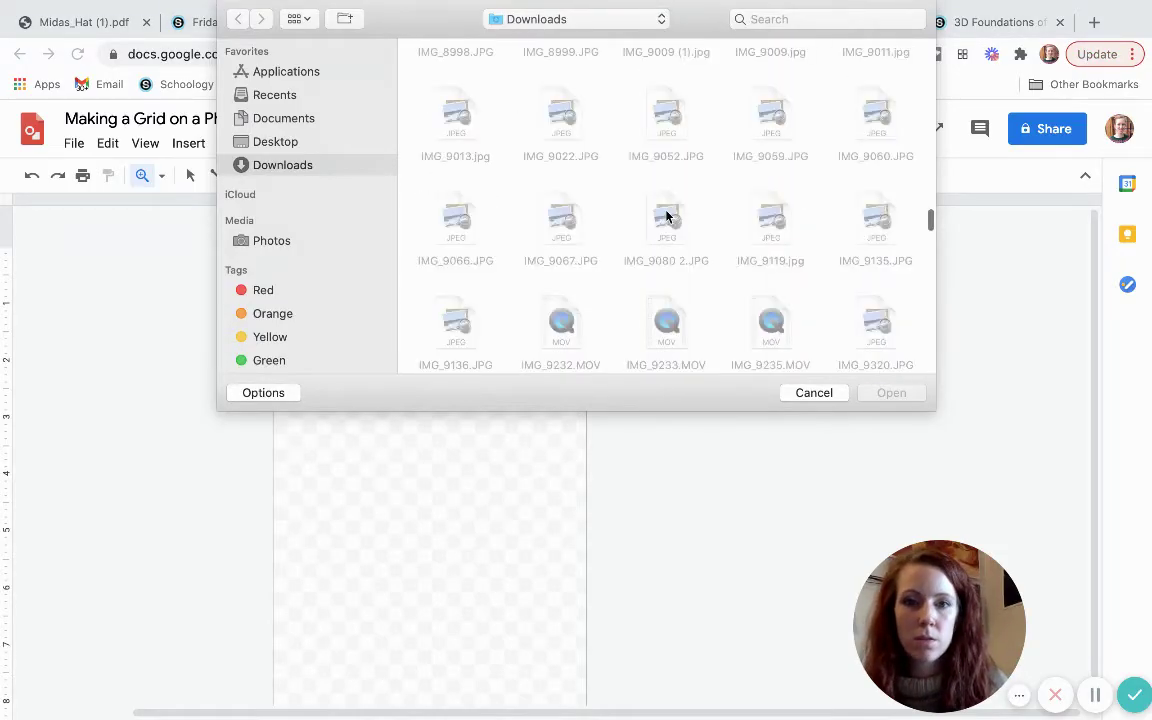
scroll(666, 215, down, 10)
scroll(666, 215, up, 10)
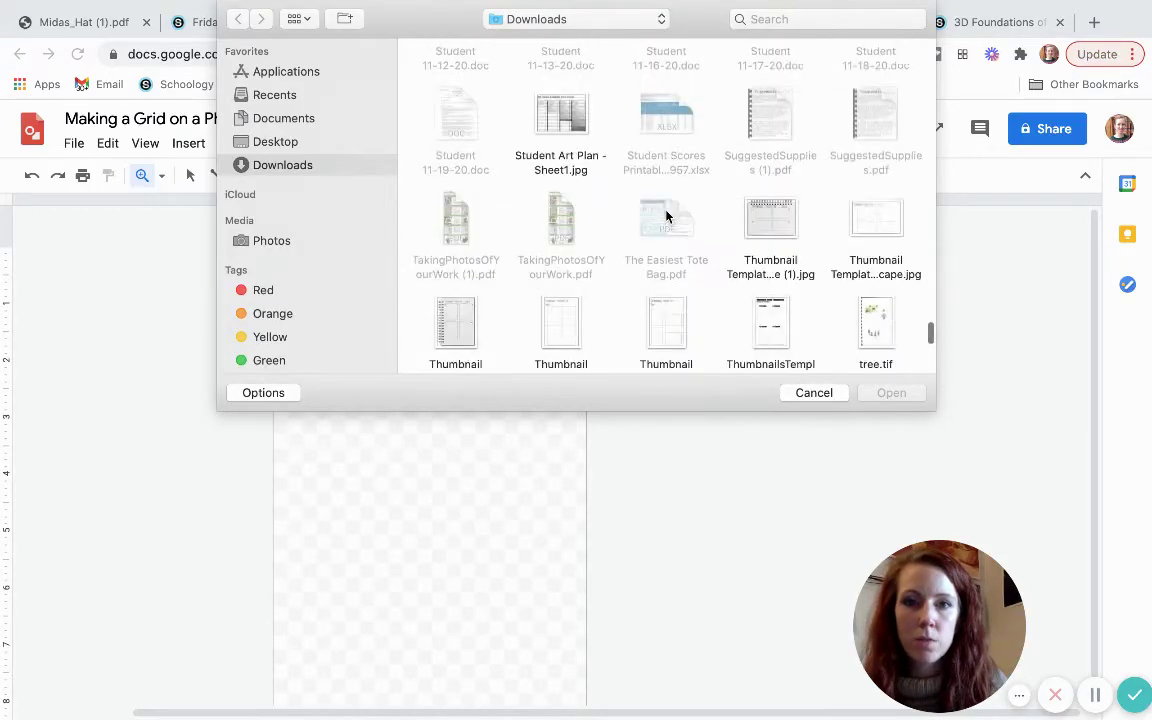
scroll(666, 215, up, 10)
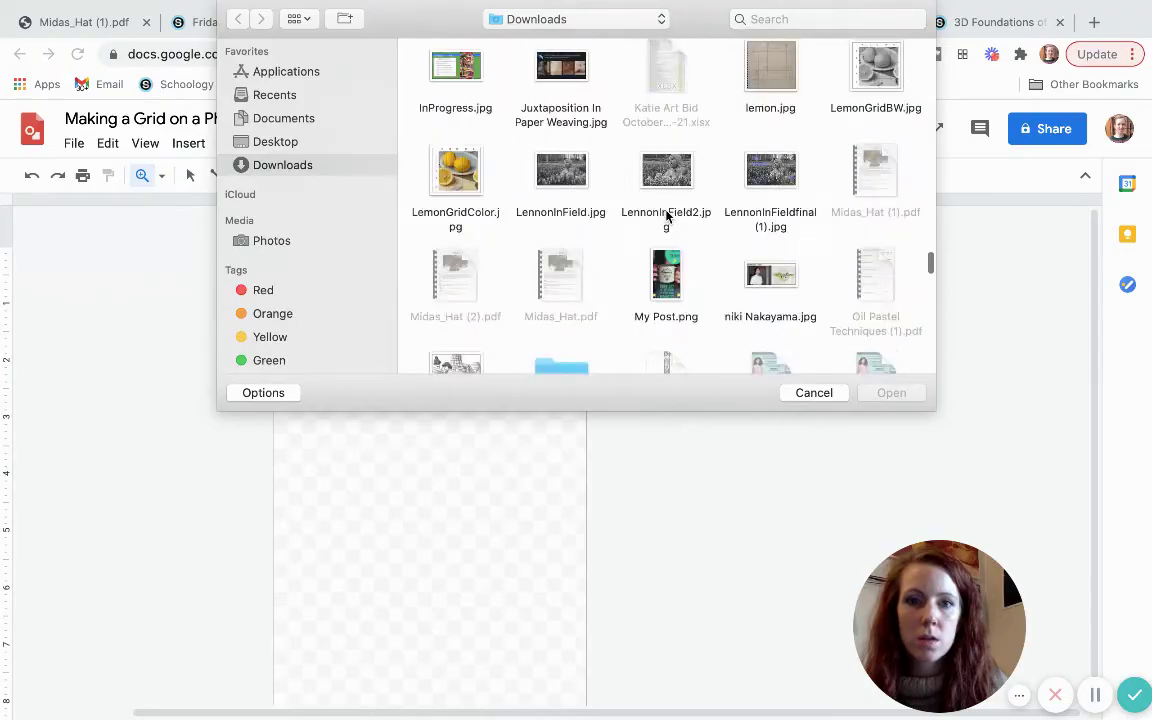
scroll(666, 215, up, 2)
click(666, 212)
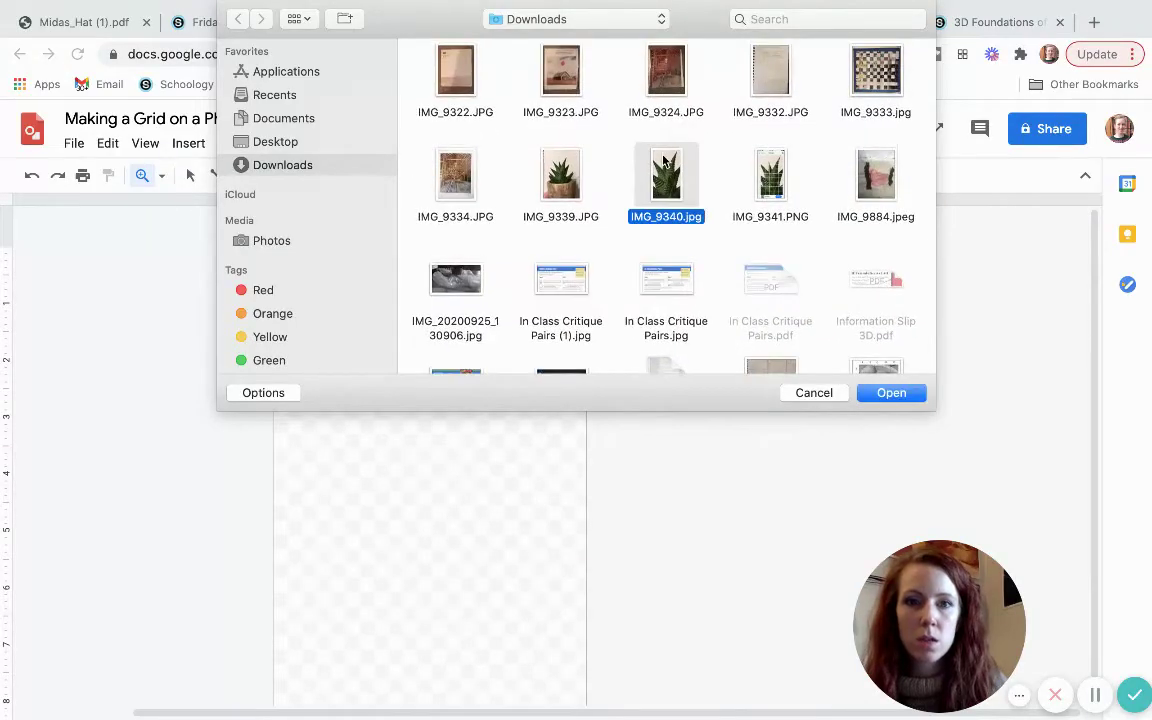
click(895, 398)
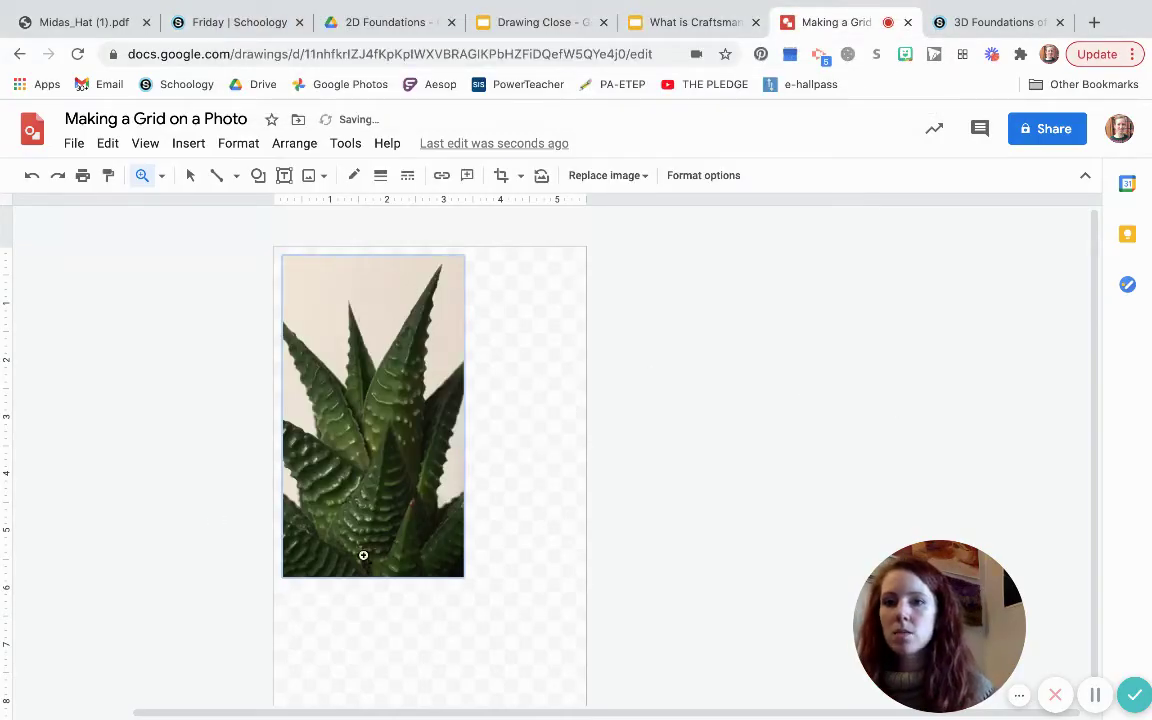
Move the photo to the page's top-left corner and zoom out to see the whole page.
click(190, 175)
click(387, 337)
mouse_move(387, 337)
mouse_down()
mouse_move(370, 321)
mouse_move(379, 330)
mouse_up()
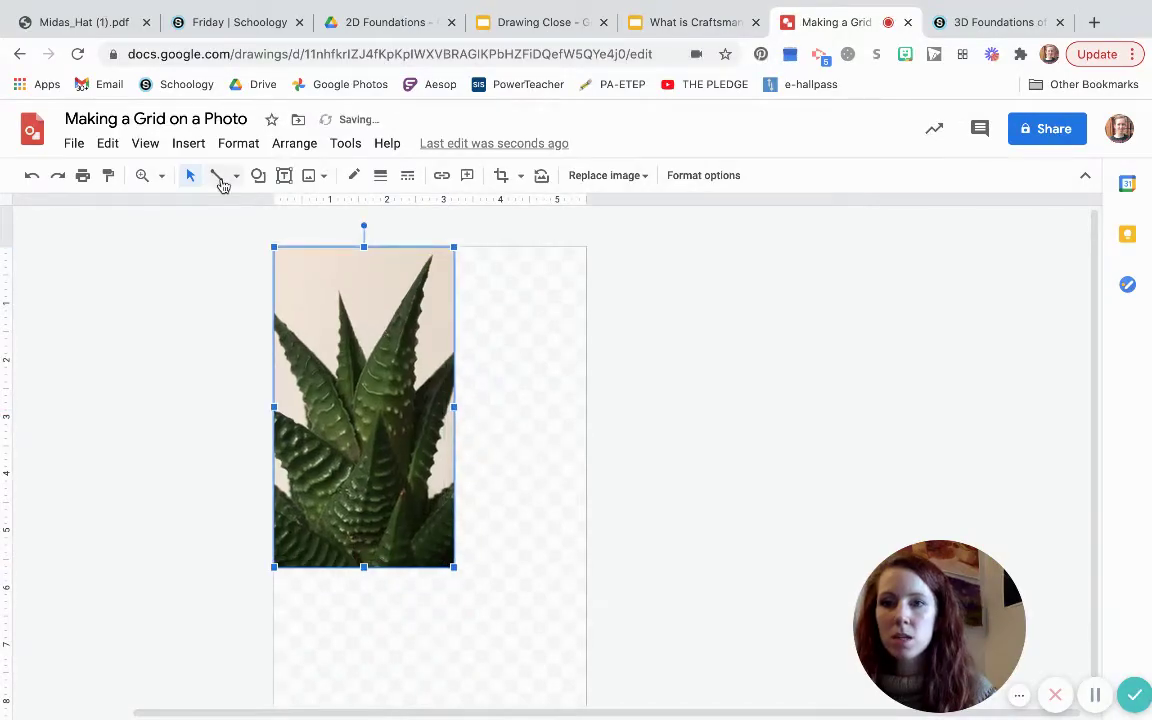
click(161, 176)
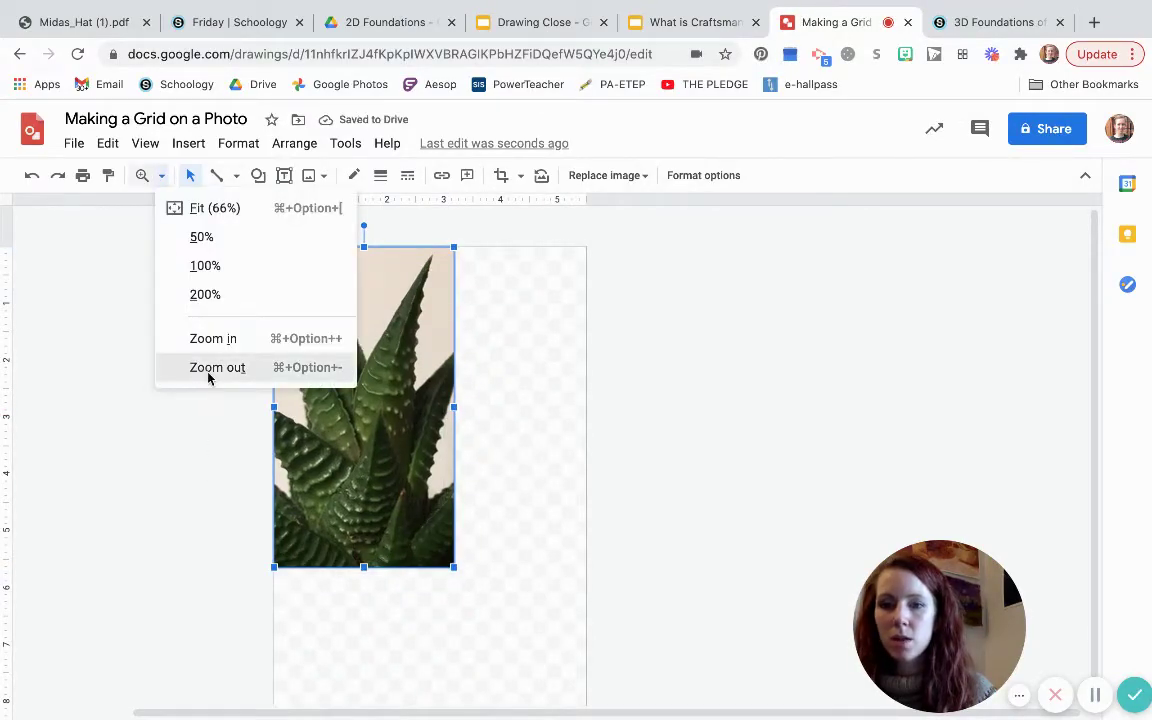
click(208, 378)
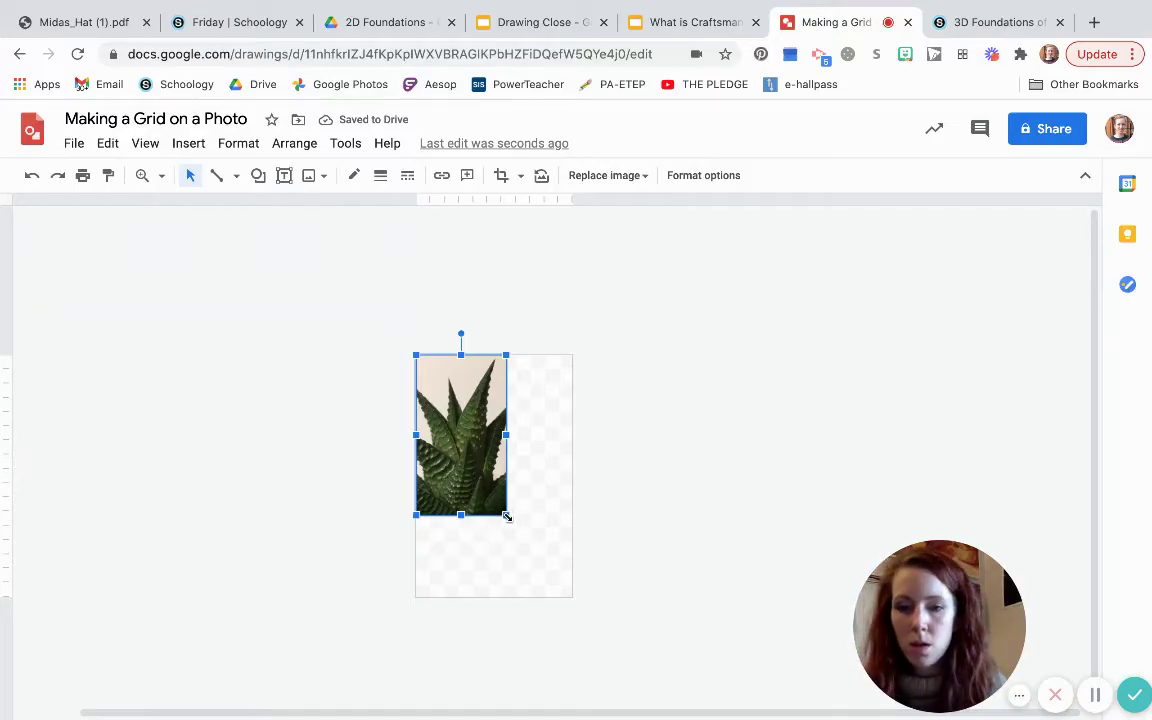
Enlarge the photo to the full page width and crop its bottom to the page edge.
drag(507, 516, 570, 614)
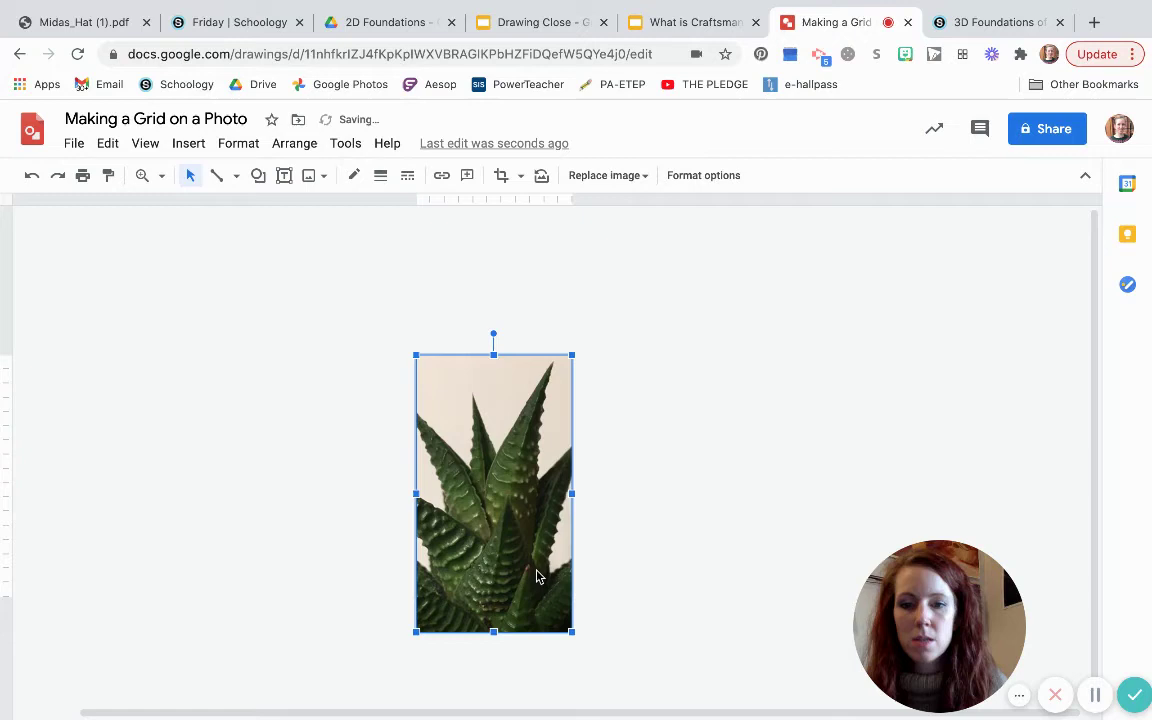
double_click(537, 573)
drag(493, 631, 498, 595)
click(717, 530)
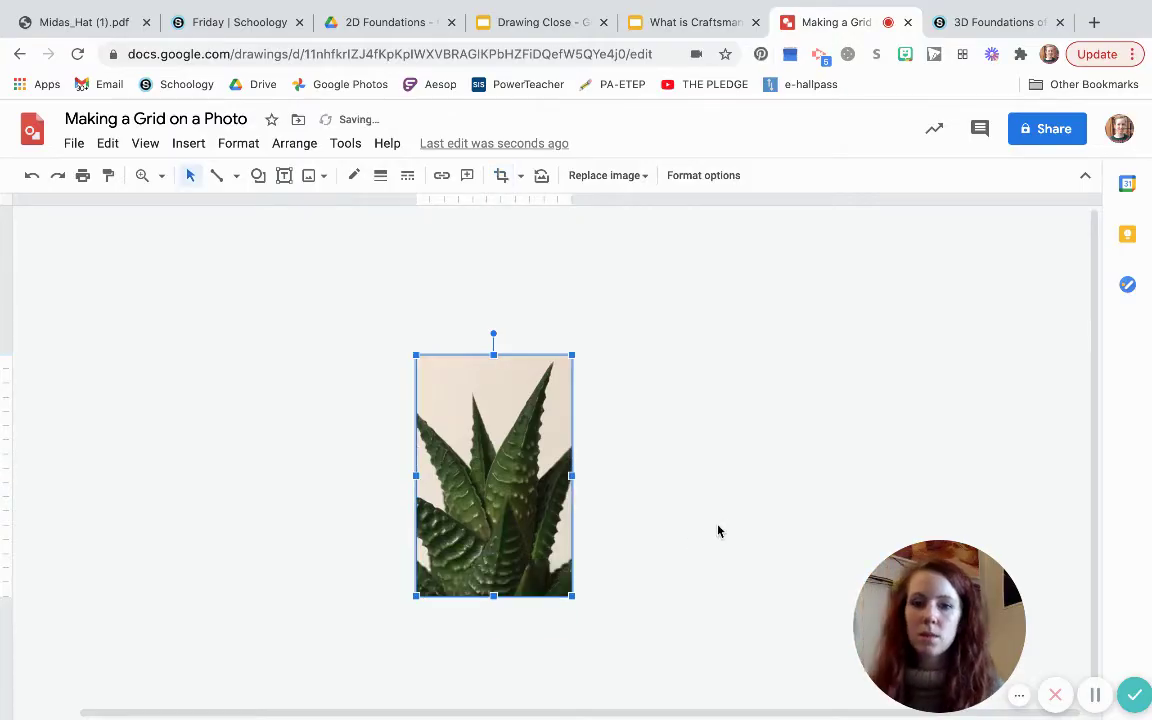
click(635, 450)
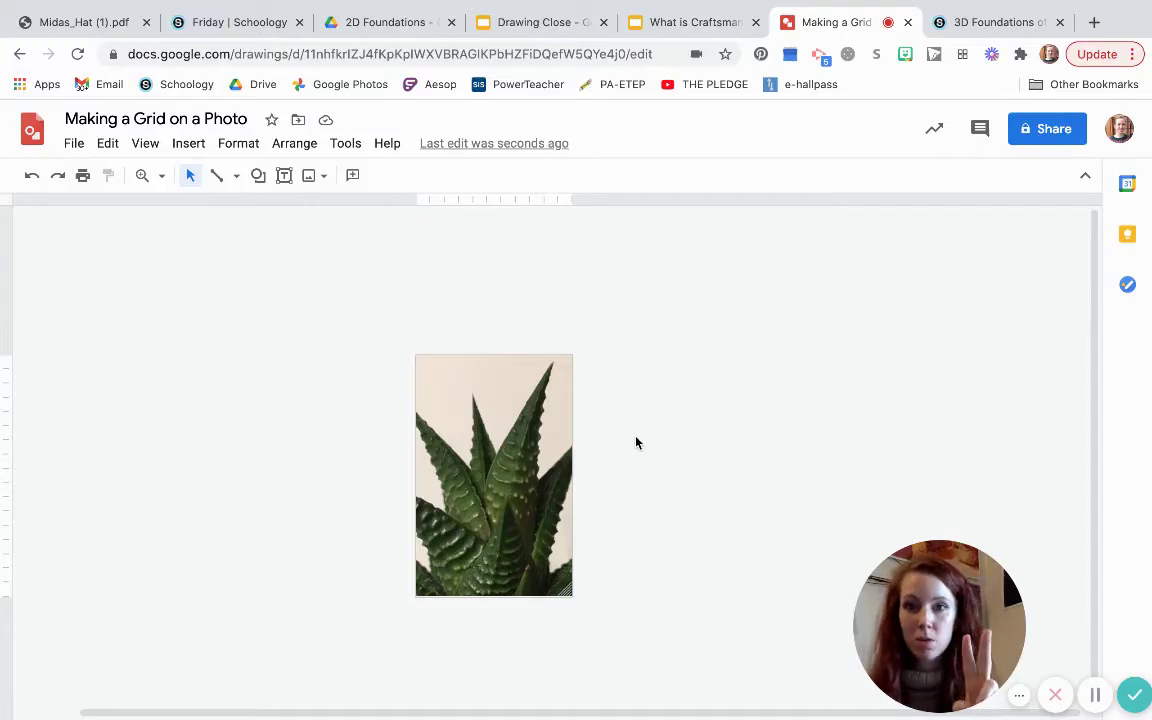
Switch to the Line tool.
click(216, 175)
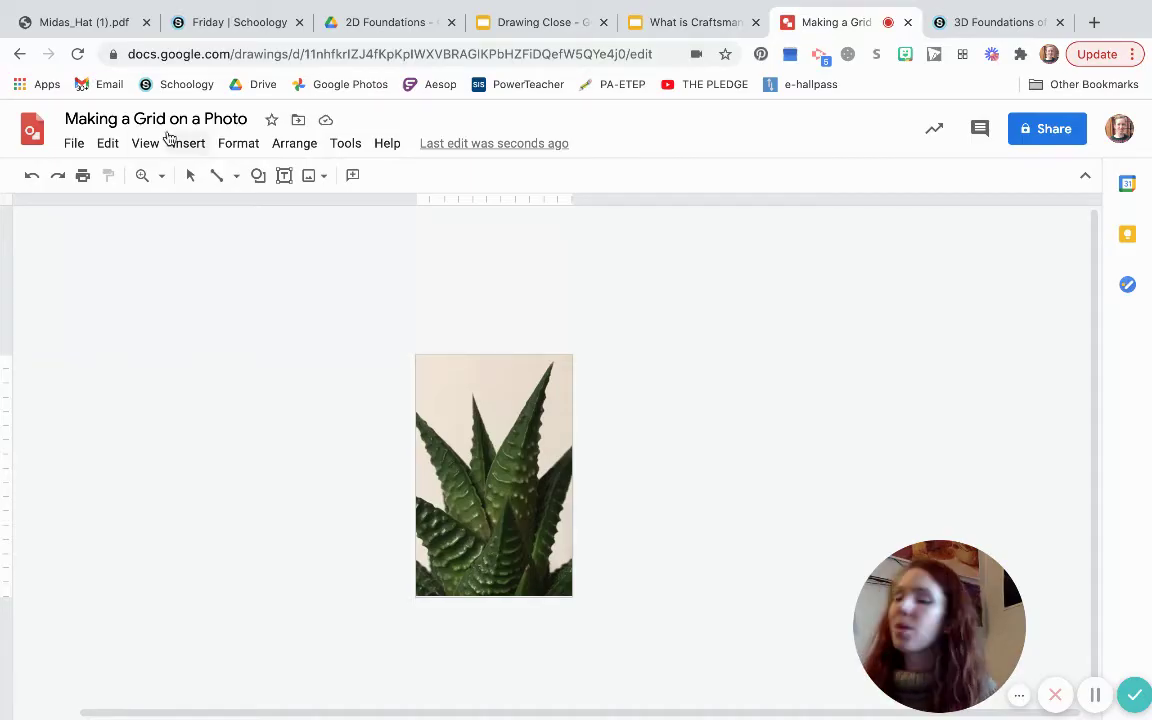
Insert a 6 × 9 table over the plant photo.
click(180, 145)
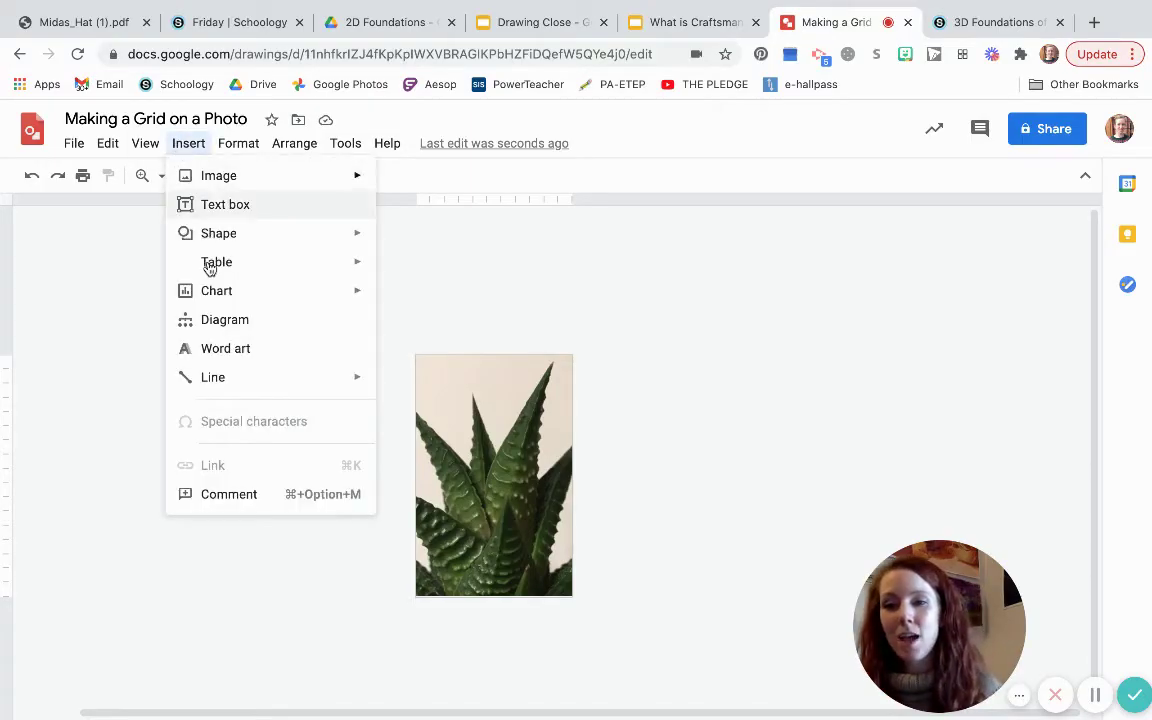
mouse_move(211, 268)
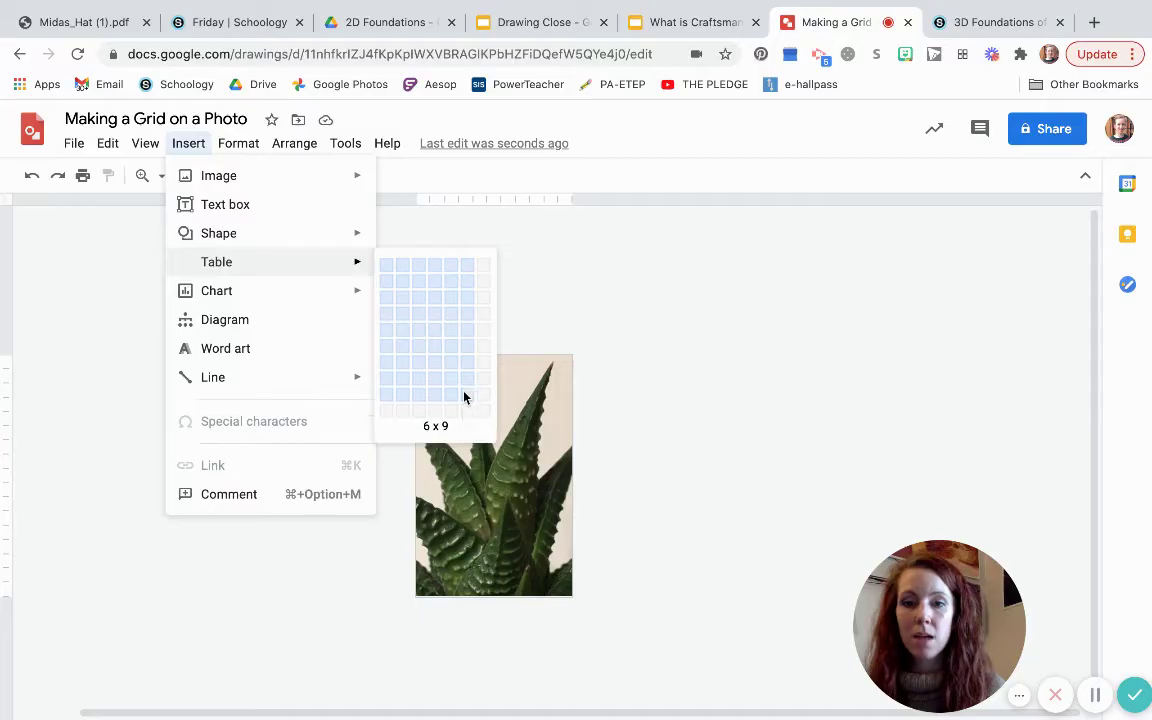
click(463, 395)
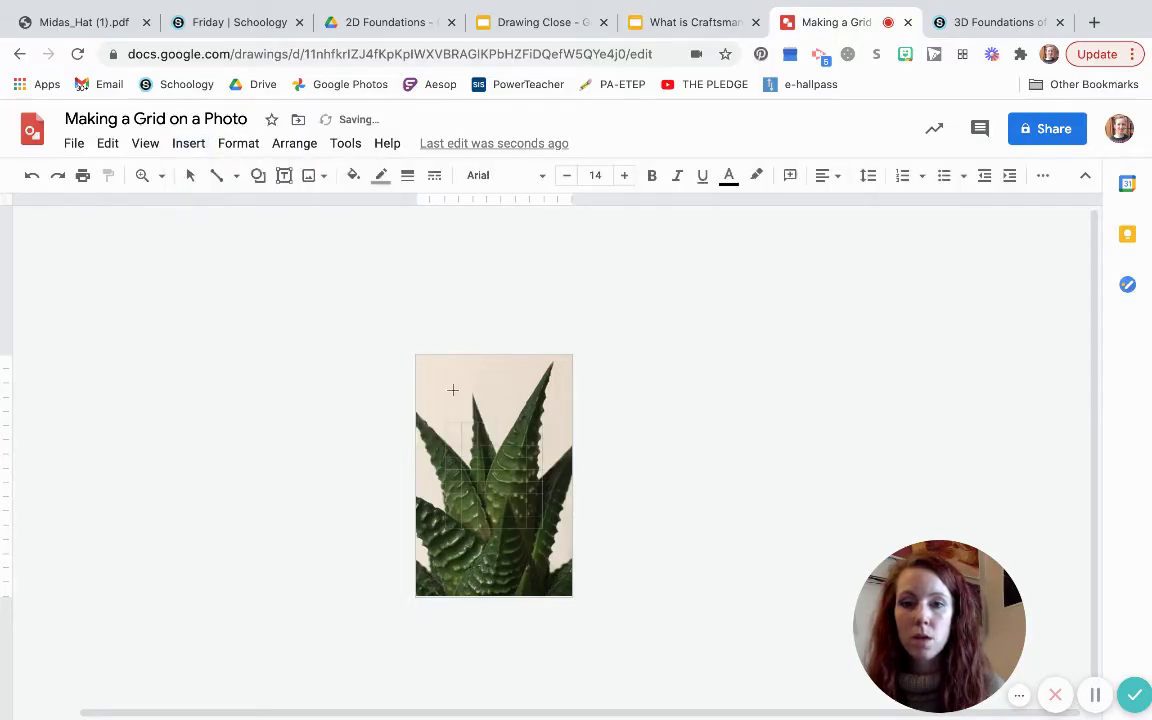
Make the table's grid lines magenta with a 3px border weight.
click(381, 176)
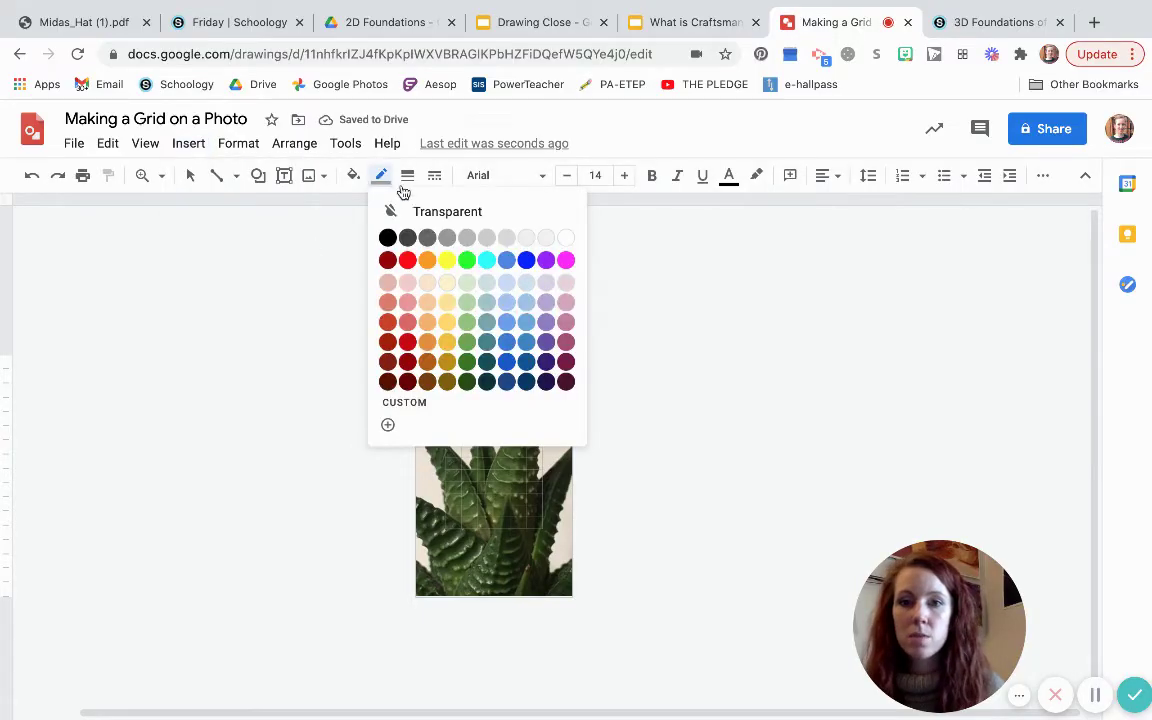
click(566, 262)
click(407, 176)
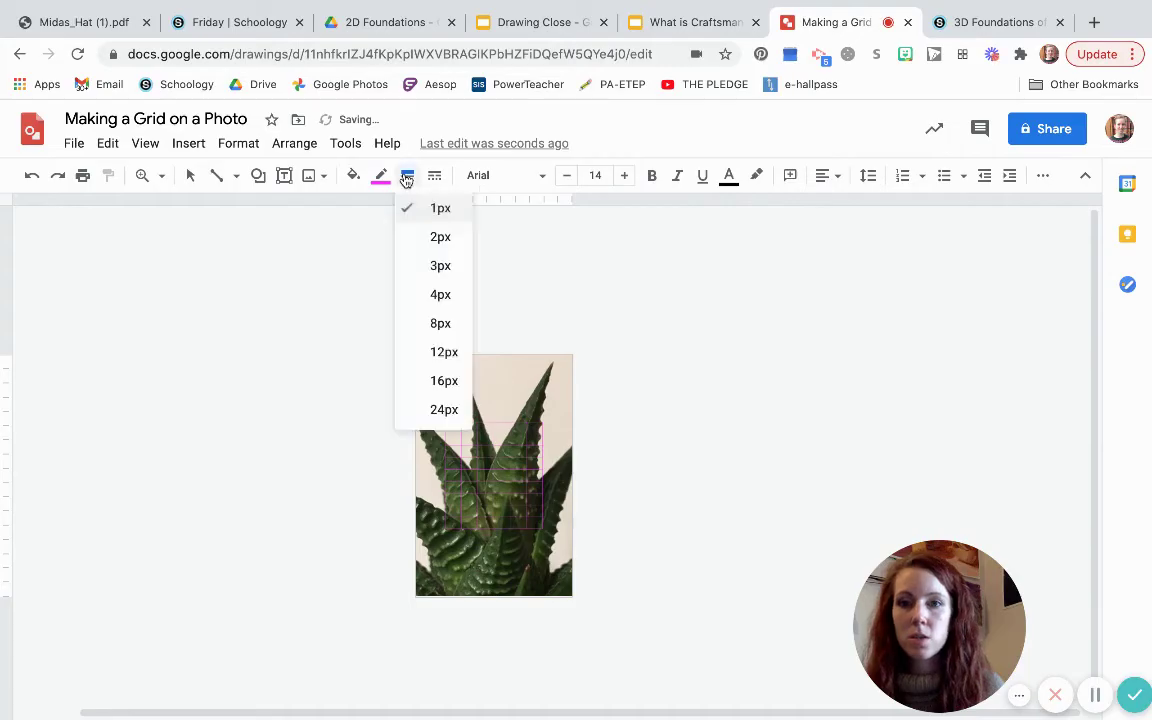
click(437, 265)
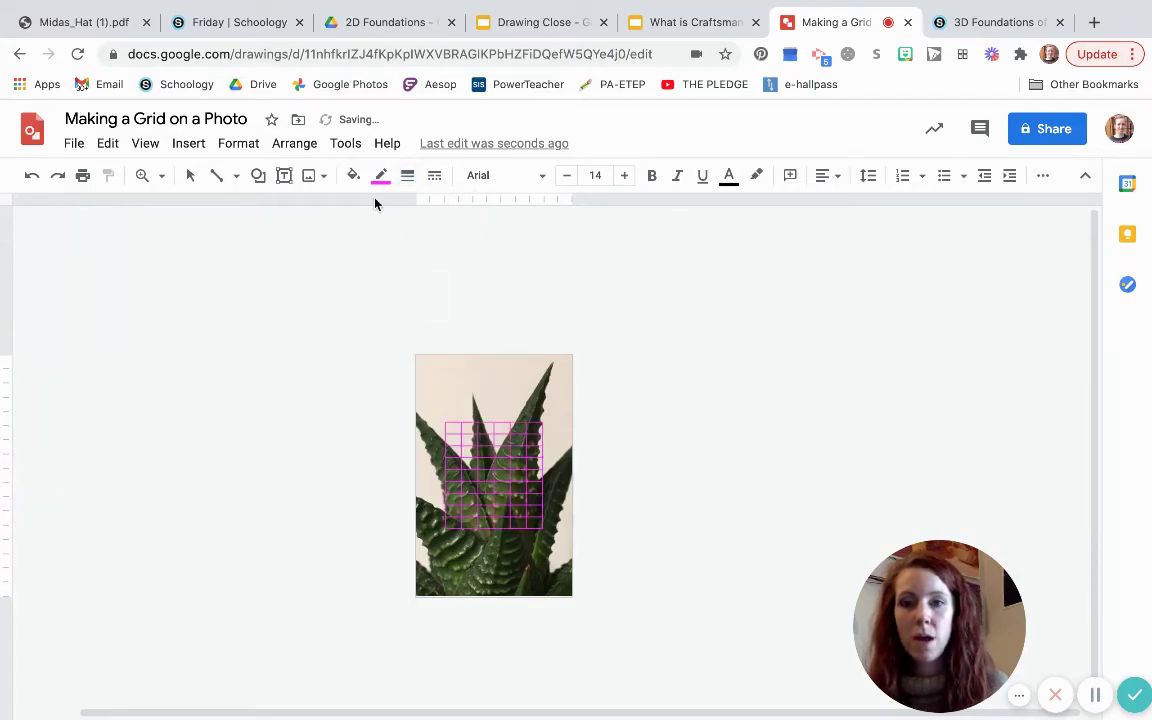
click(190, 176)
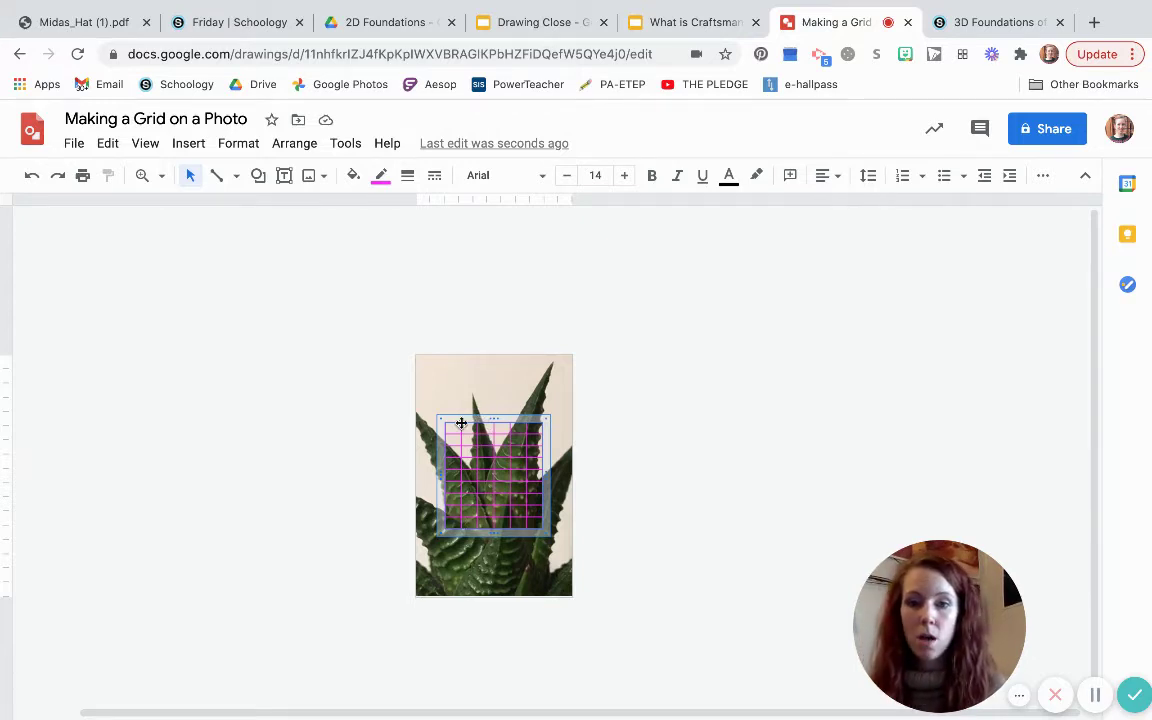
Move the grid to the photo's top-left corner and resize it to cover the whole photo.
drag(455, 404, 432, 352)
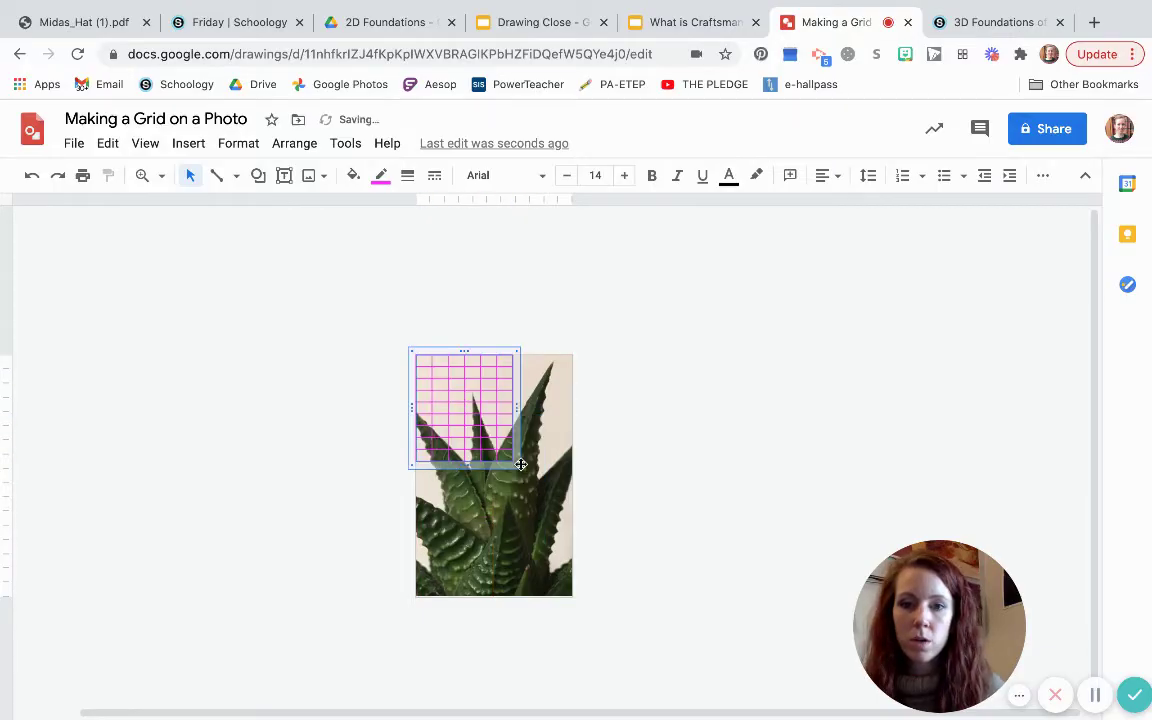
drag(538, 491, 598, 623)
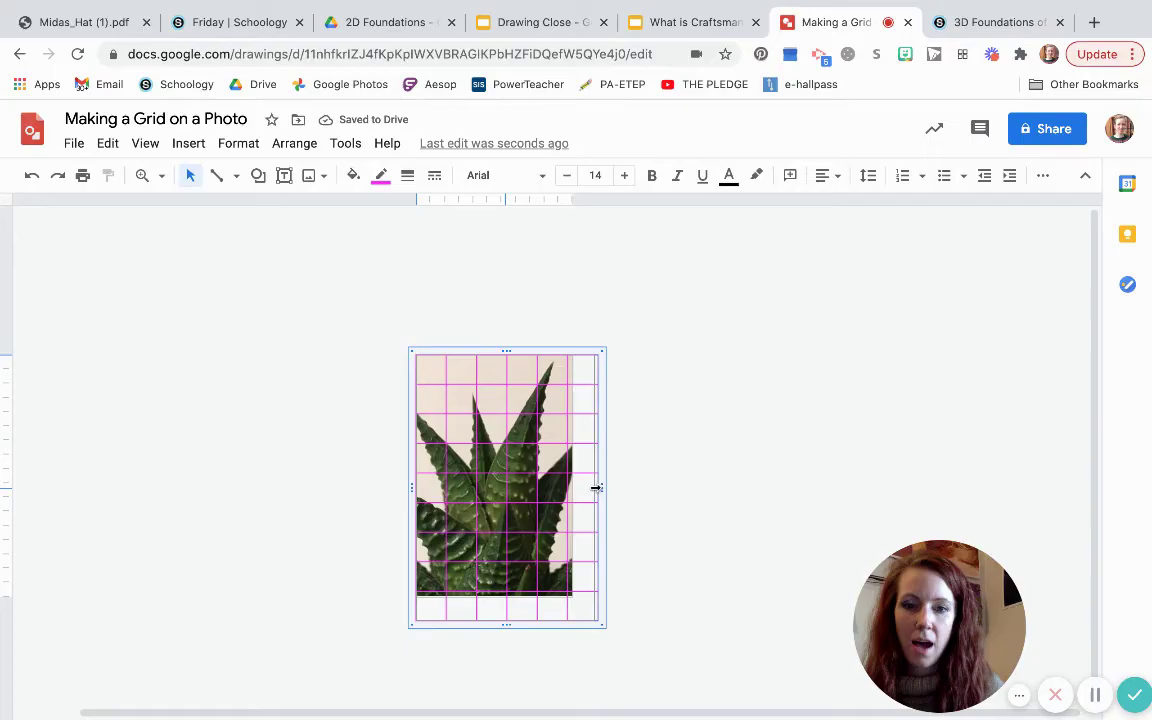
drag(601, 488, 590, 490)
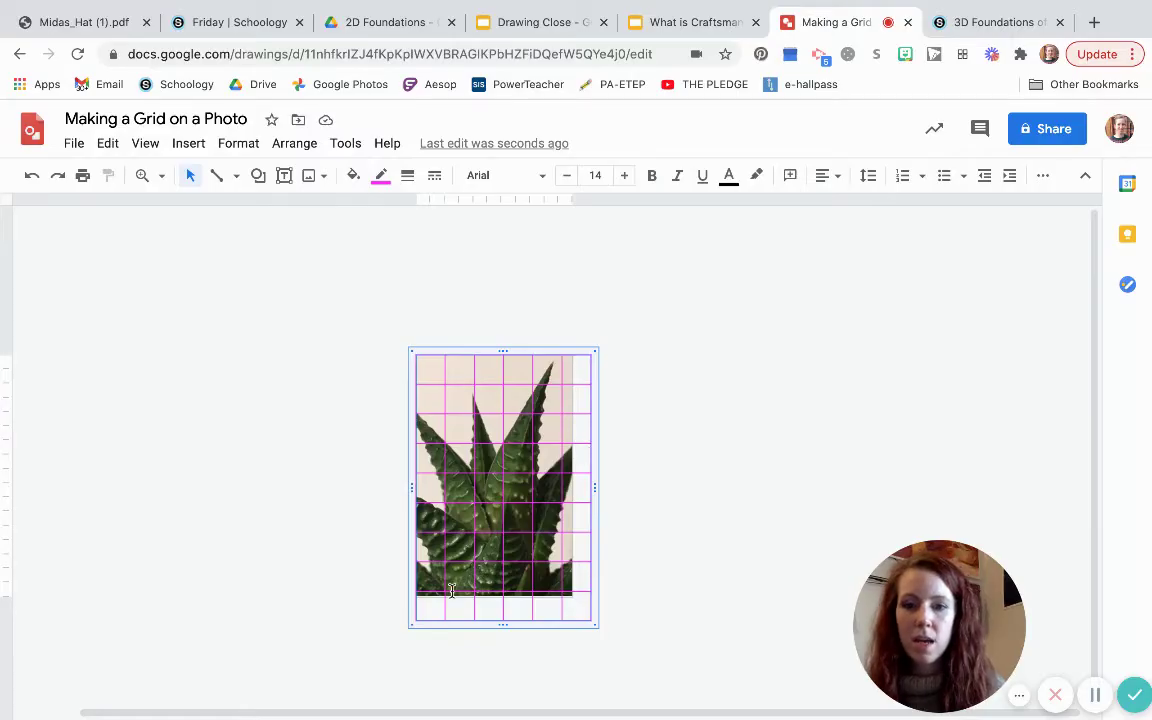
drag(504, 624, 506, 609)
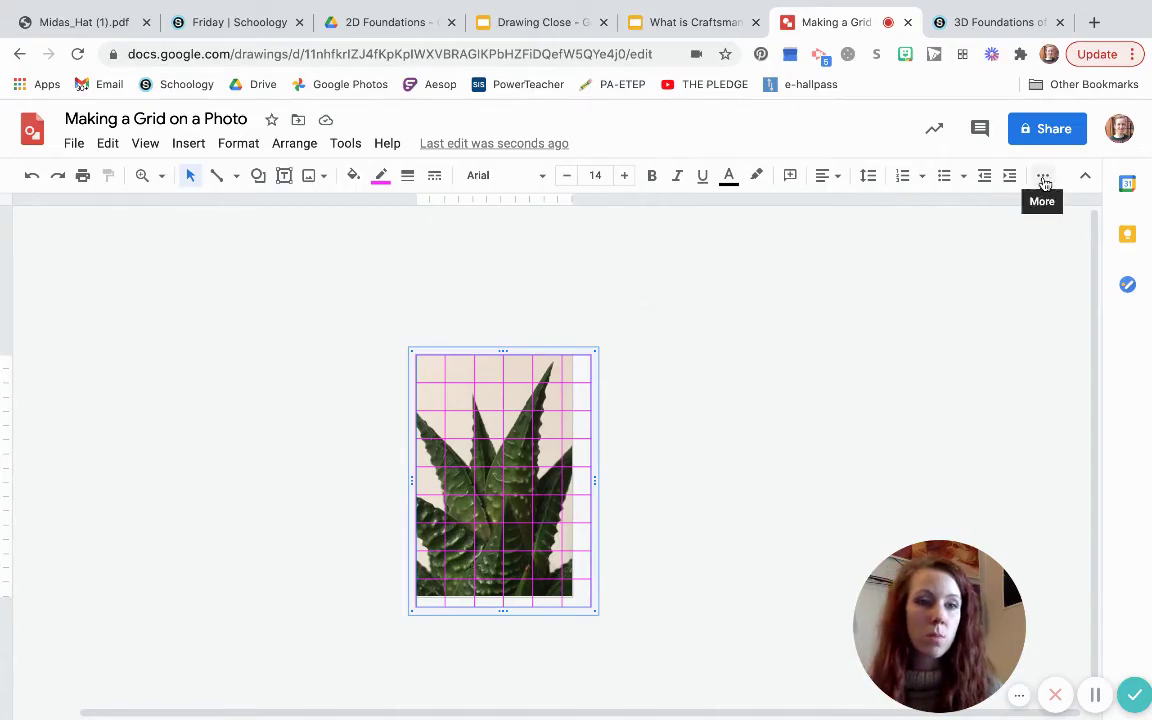
Set the table's size to 6 in wide by 9 in tall under Size & Rotation.
click(1043, 180)
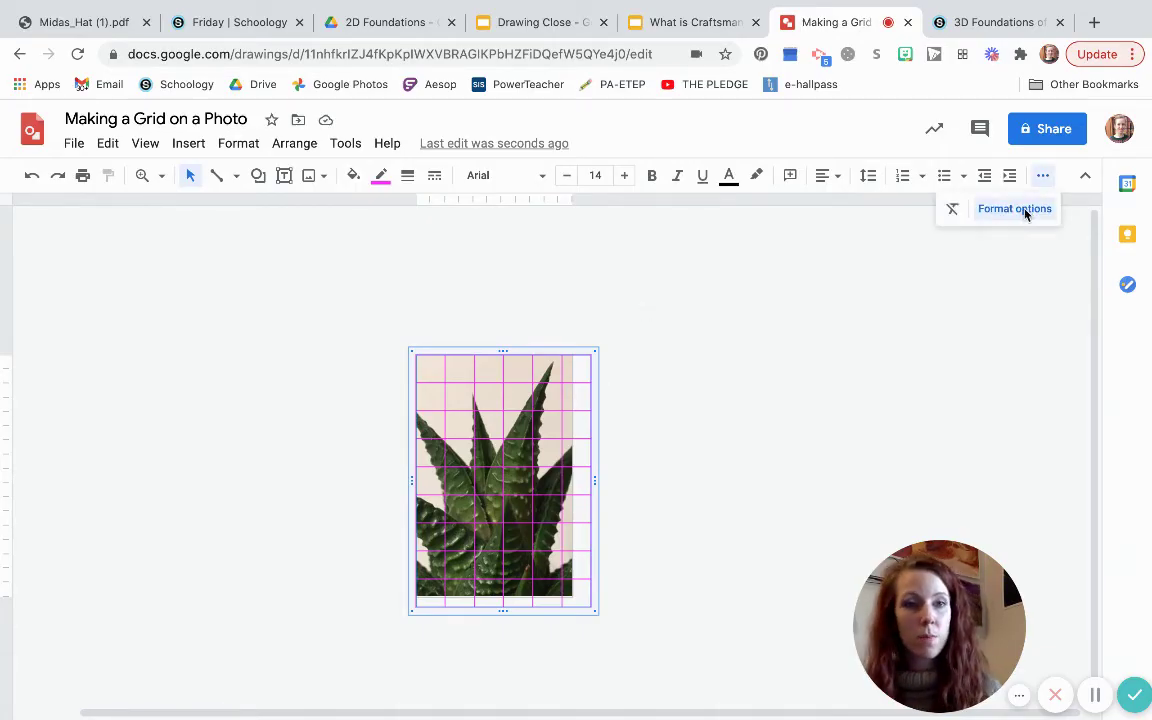
click(1026, 210)
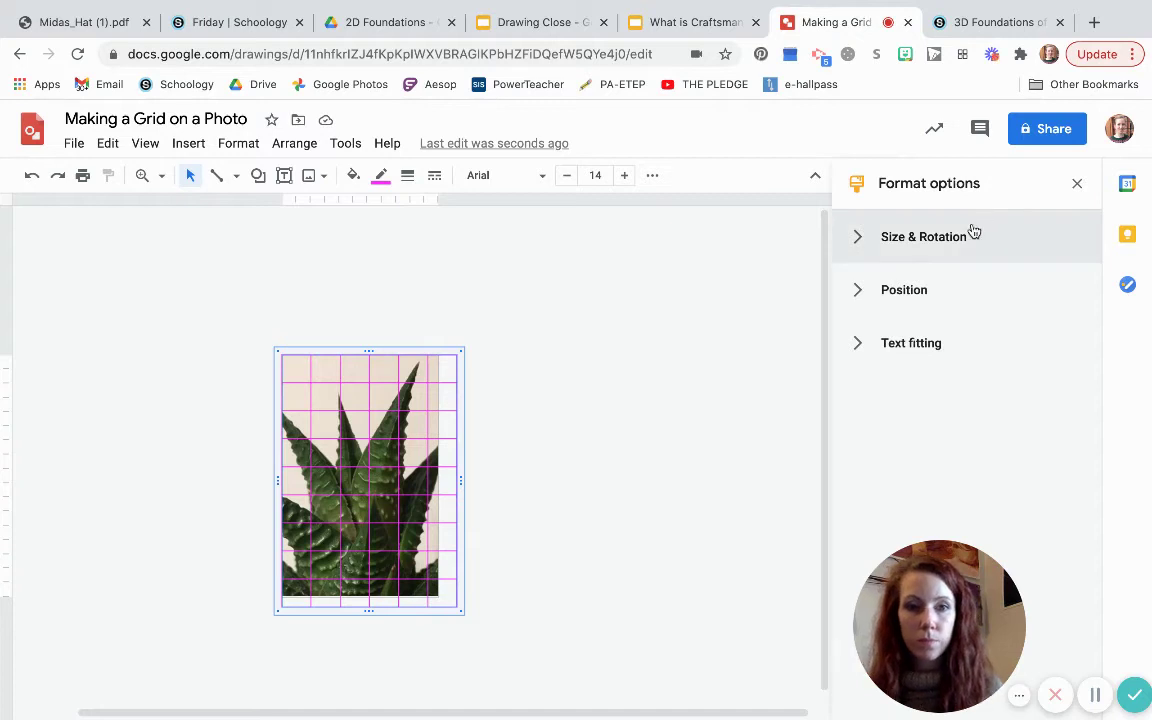
click(925, 239)
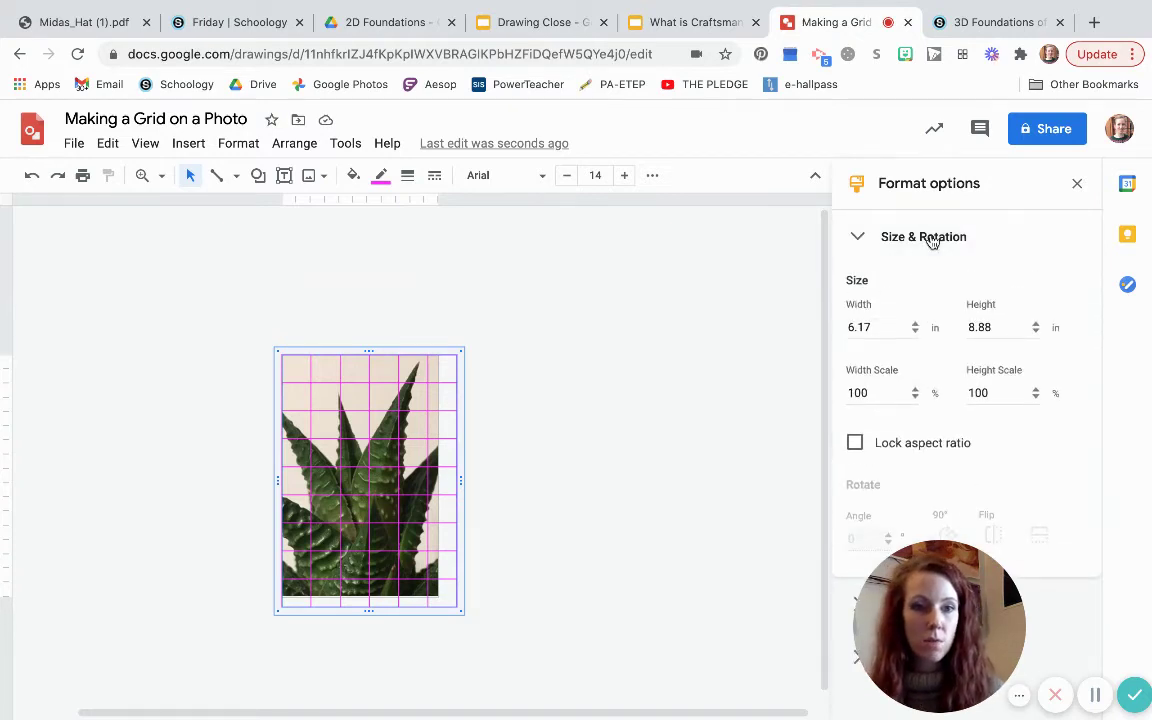
click(863, 327)
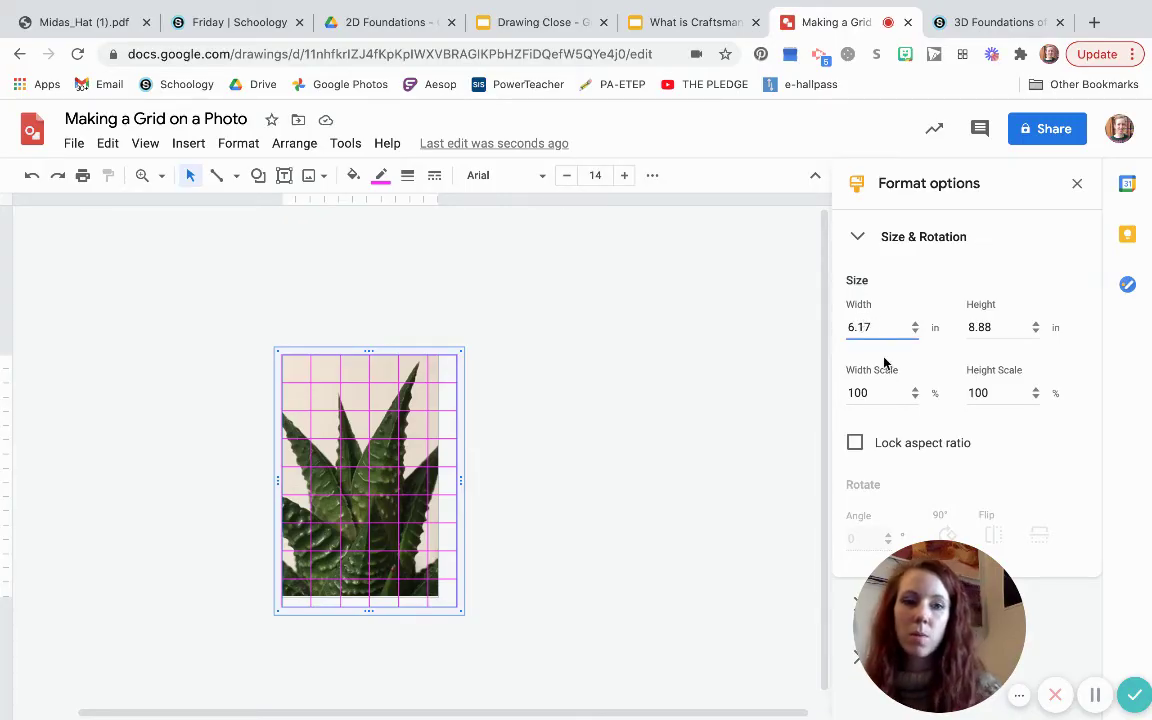
key(BackSpace)
key(BackSpace)
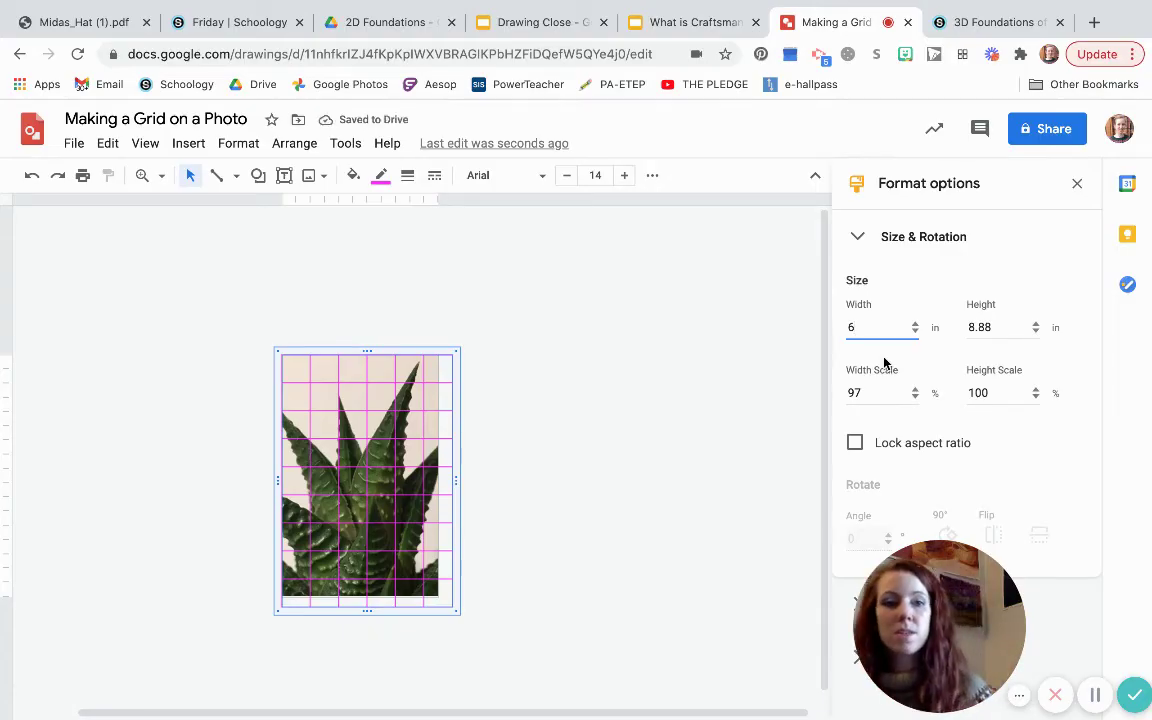
click(992, 331)
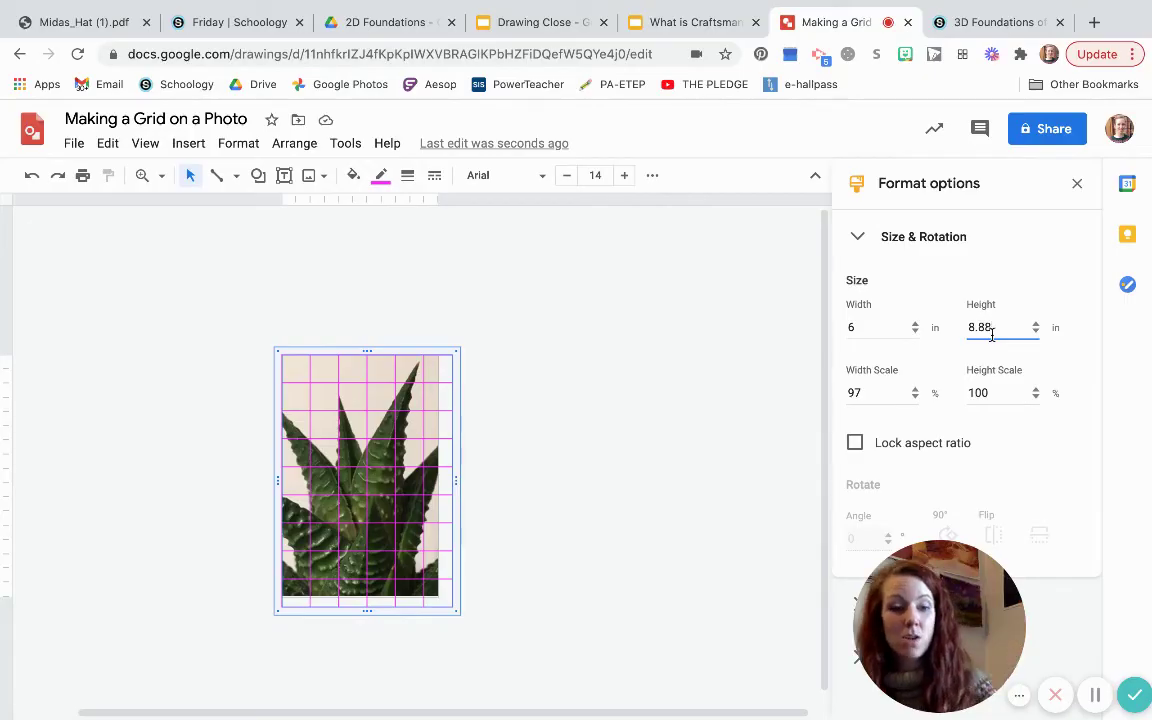
key(BackSpace)
key(BackSpace)
key(BackSpace)
key(BackSpace)
text(9)
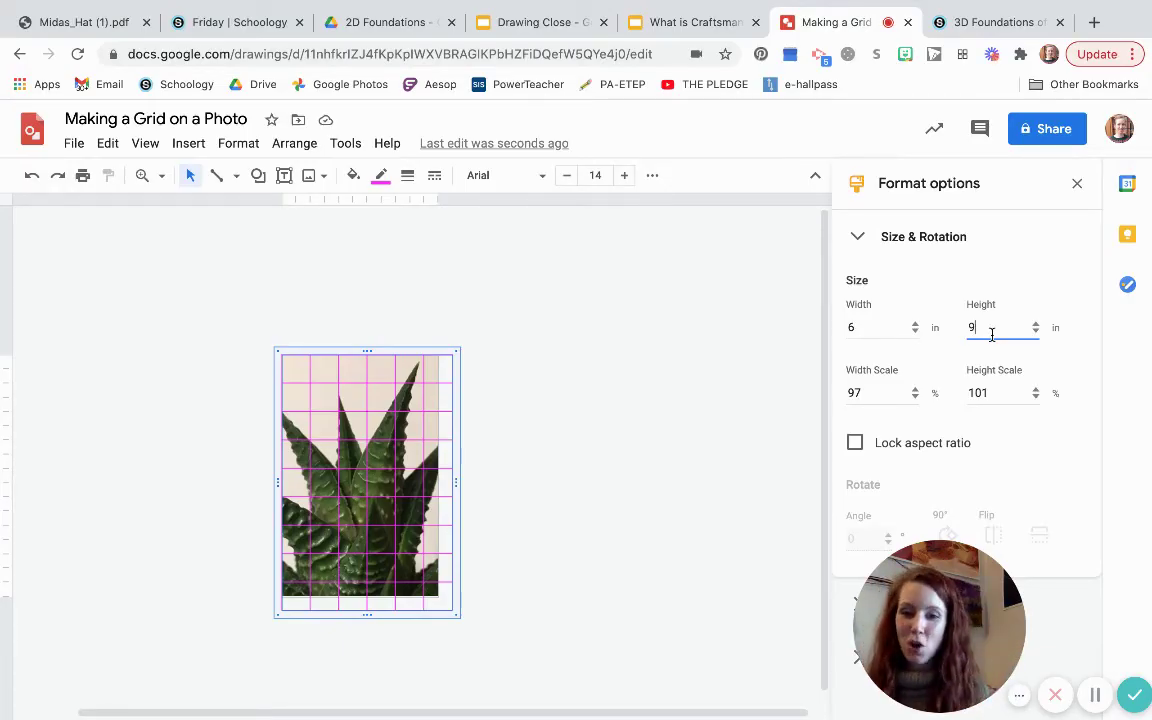
click(859, 240)
Close the Format options panel and zoom in closely on the gridded photo.
click(1076, 184)
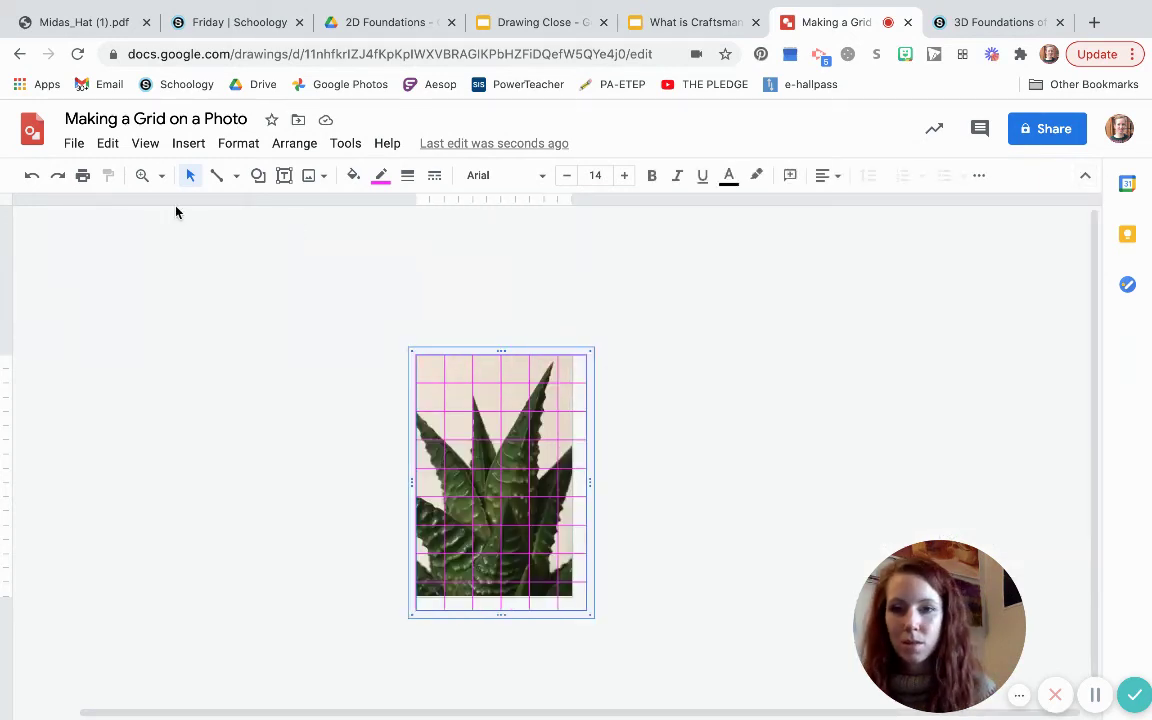
click(142, 175)
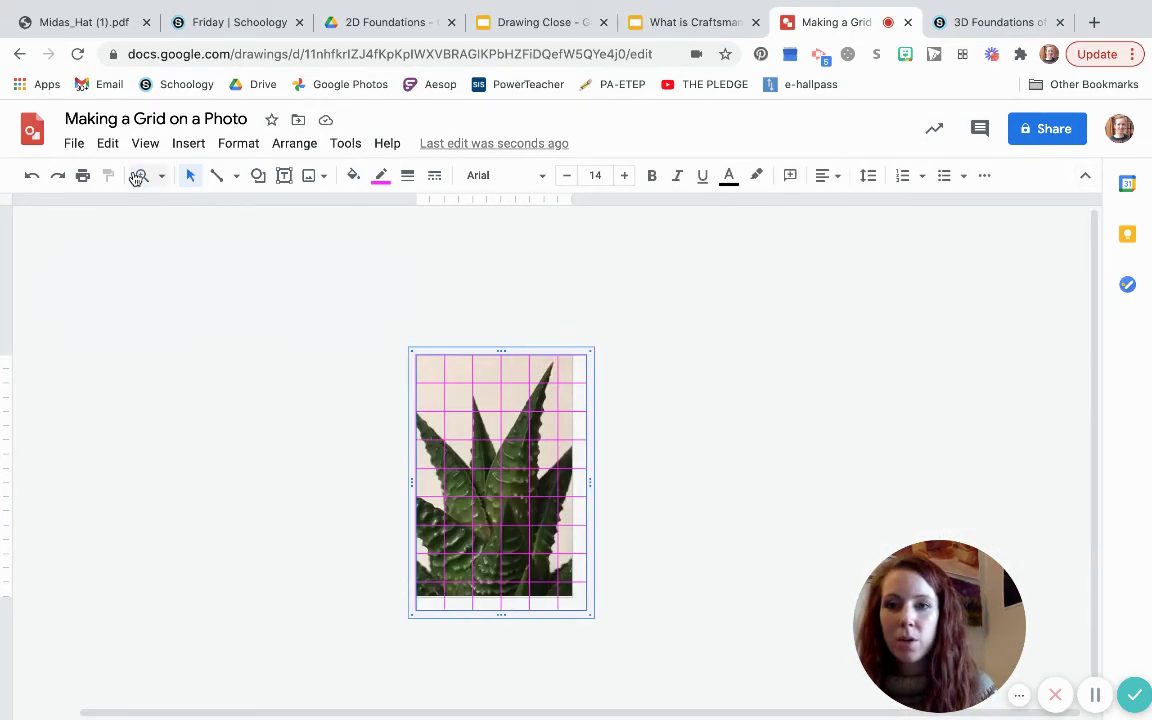
click(430, 434)
scroll(430, 434, down, 2)
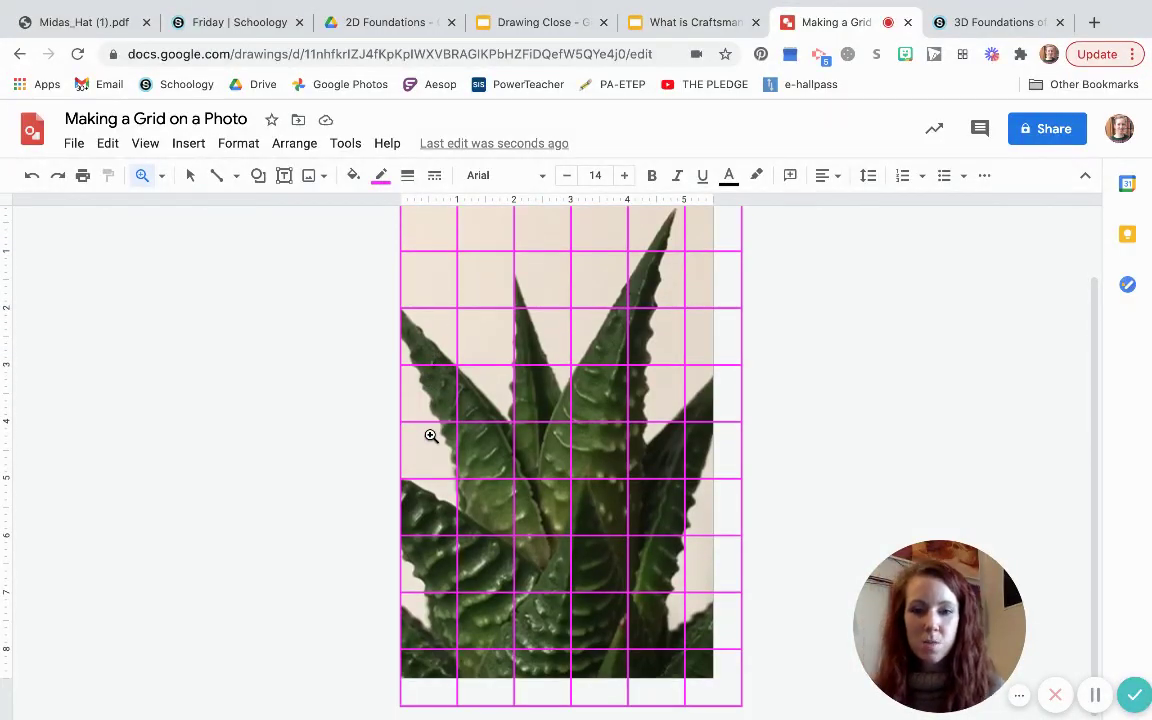
scroll(430, 434, up, 2)
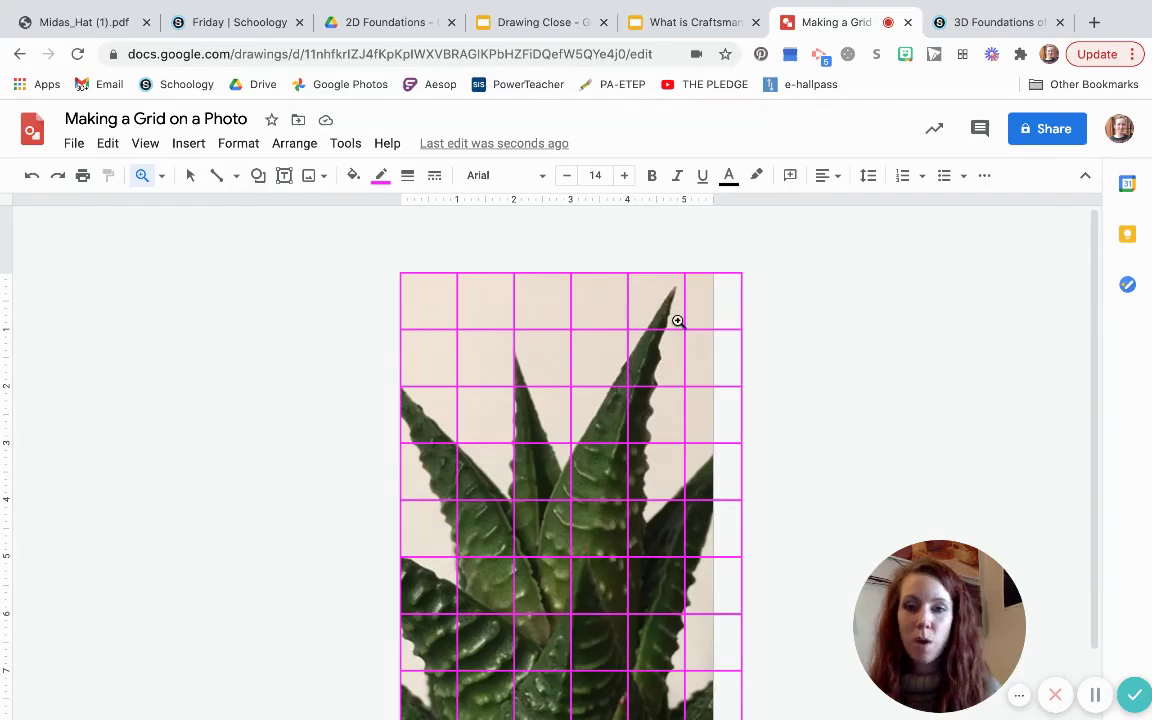
Thin the table's grid lines to a 1px border weight and recolour them from magenta to white.
click(407, 177)
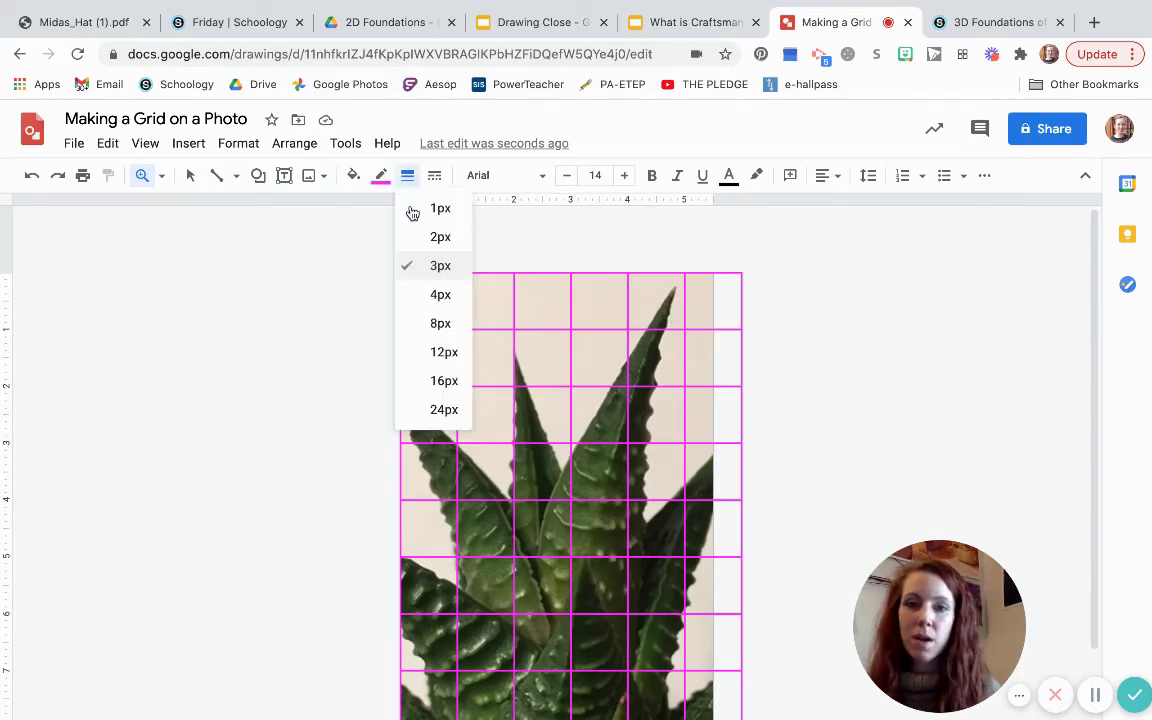
click(433, 214)
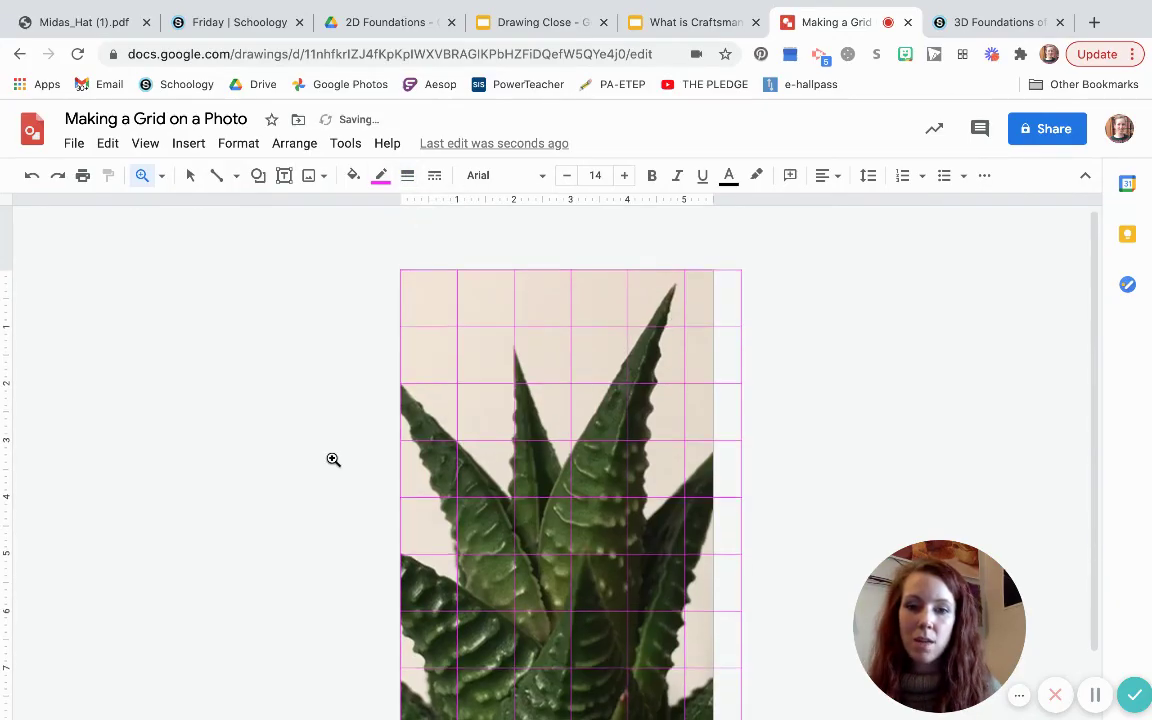
scroll(330, 455, down, 1)
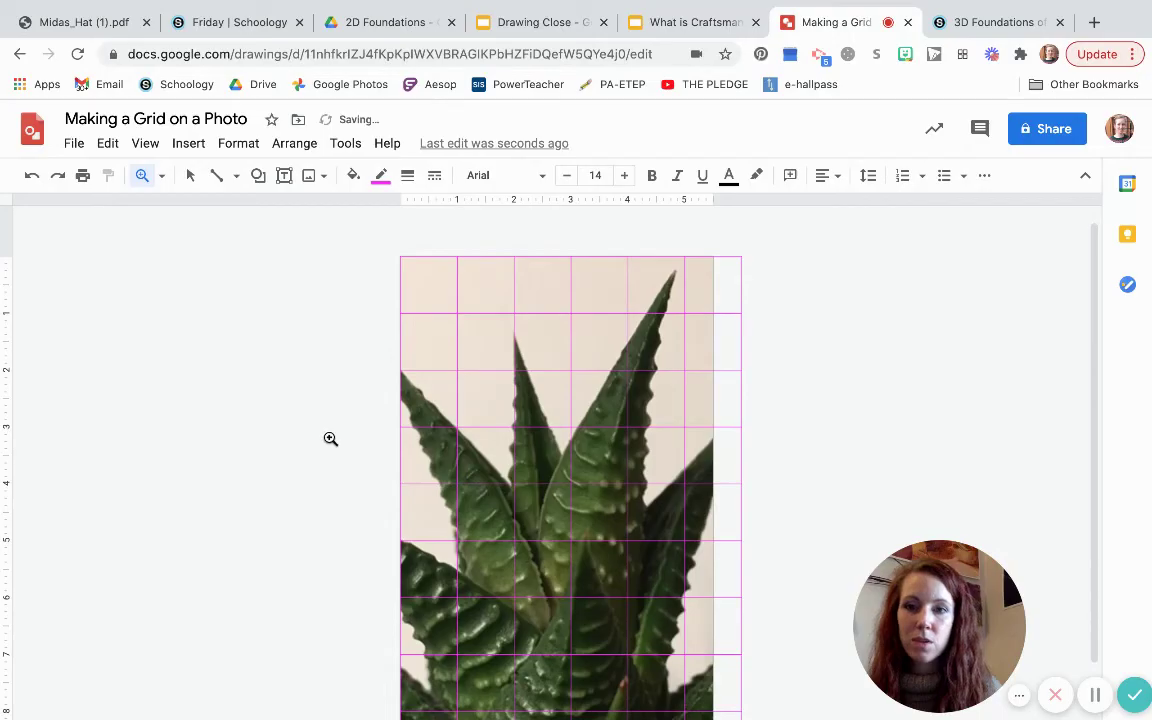
click(380, 175)
click(387, 236)
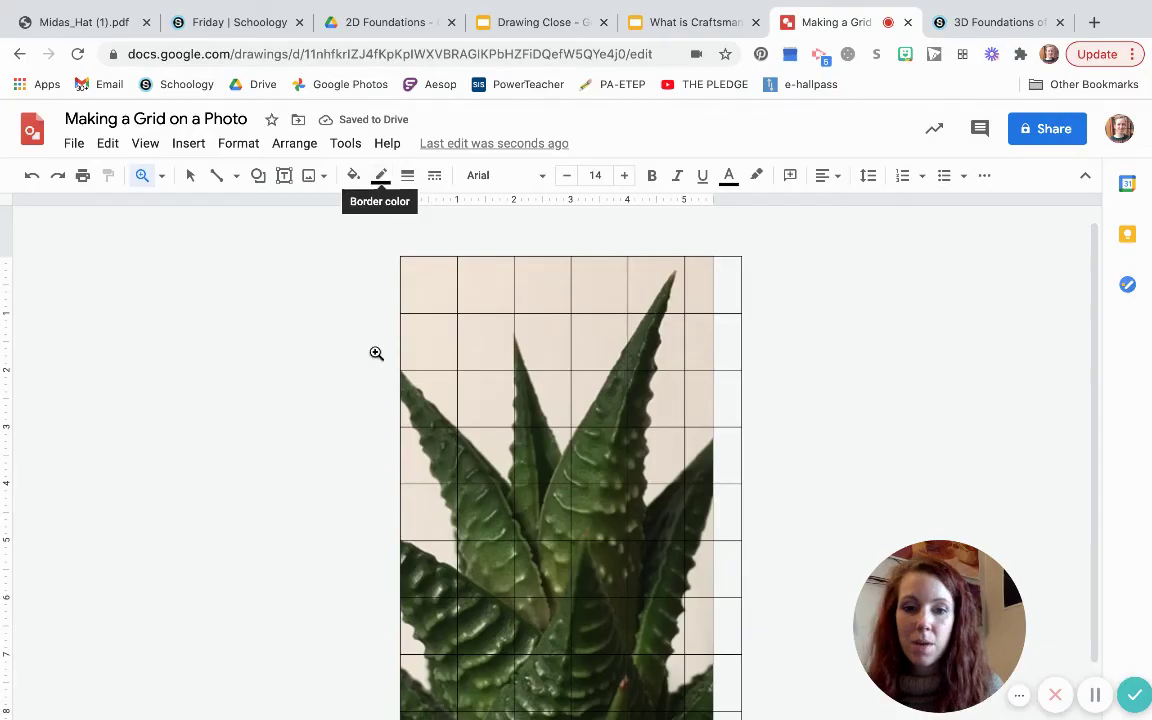
scroll(372, 380, down, 3)
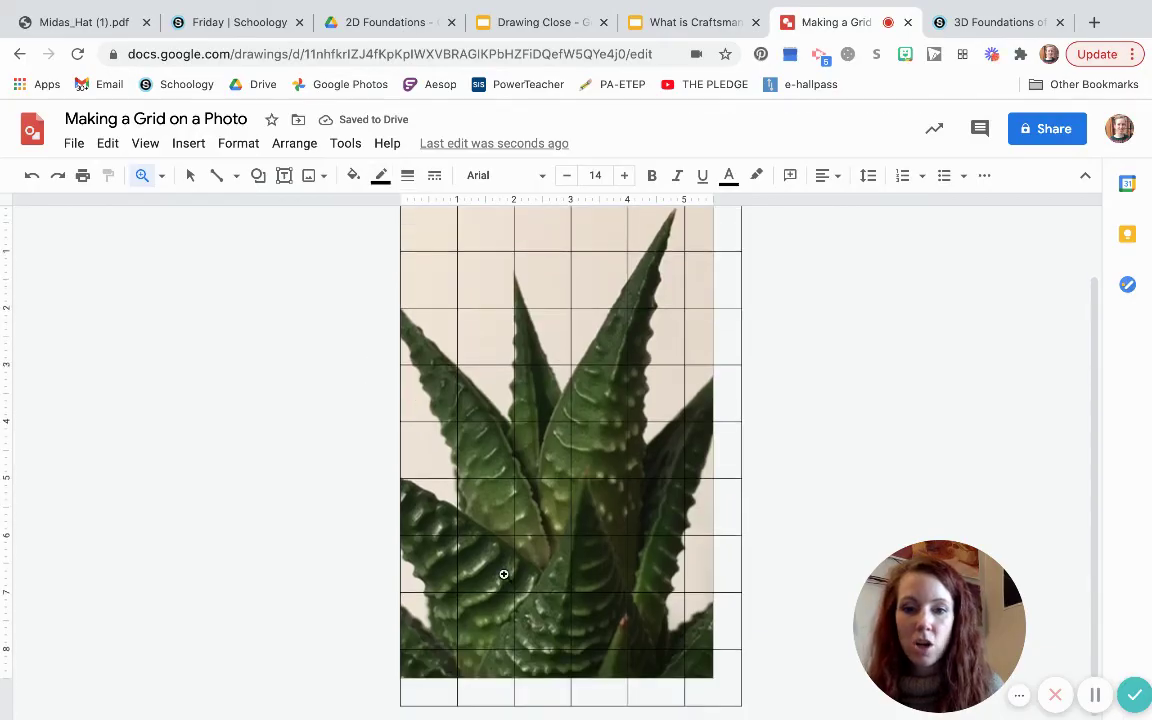
click(380, 176)
click(565, 237)
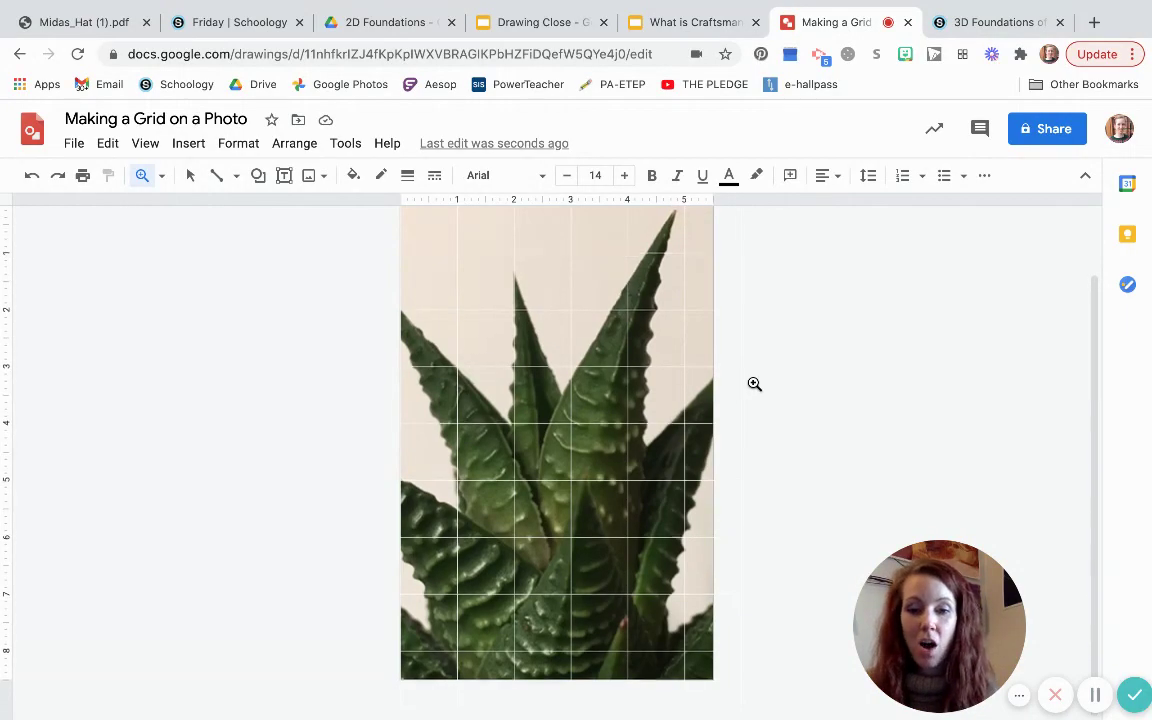
scroll(754, 384, up, 2)
scroll(754, 384, down, 2)
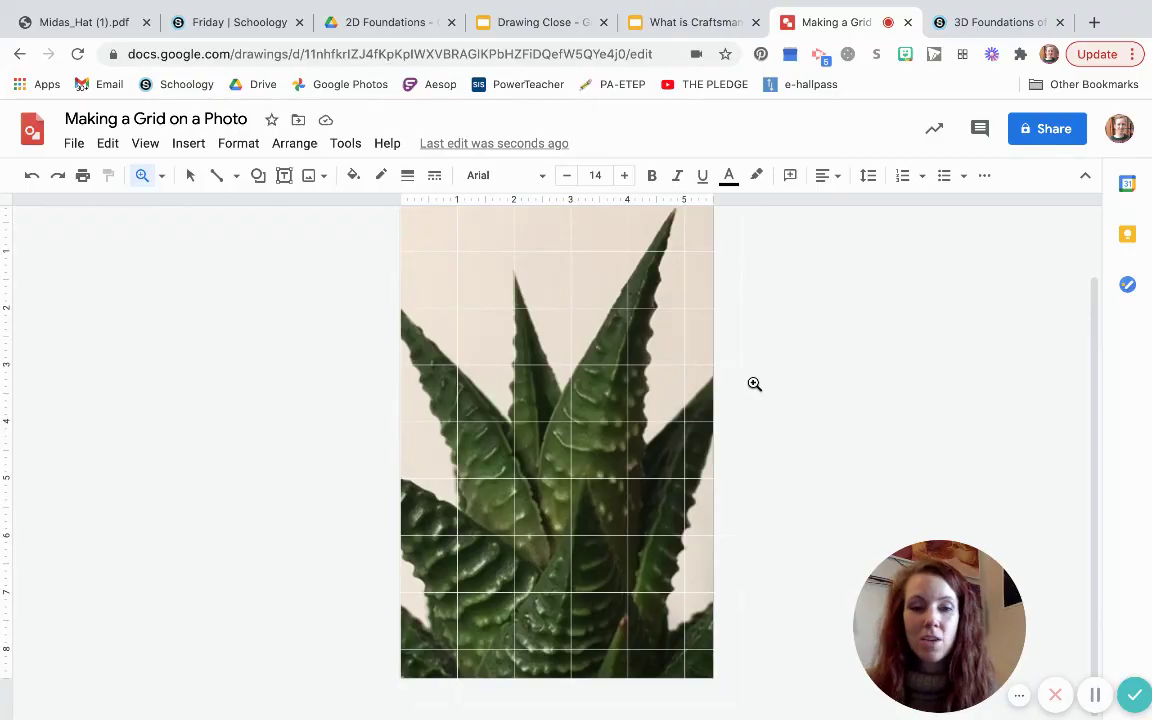